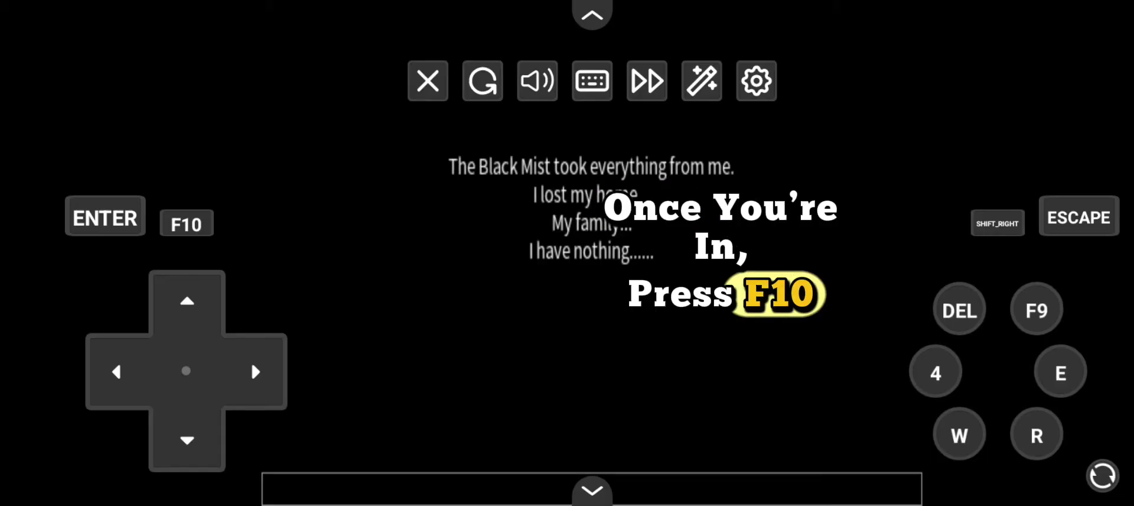
Bring up the debug text command console with F10 over the intro story text.
{"action": "key", "text": "F10"}
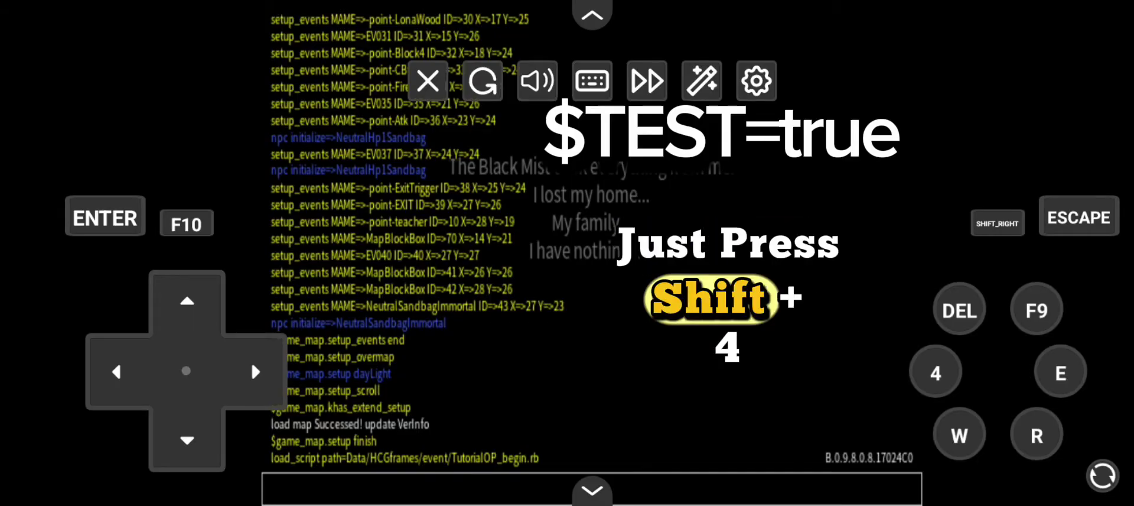
Enter $TEST=true on the console's command line using the soft keyboard's symbol keys.
{"action": "type", "text": "$$$4"}
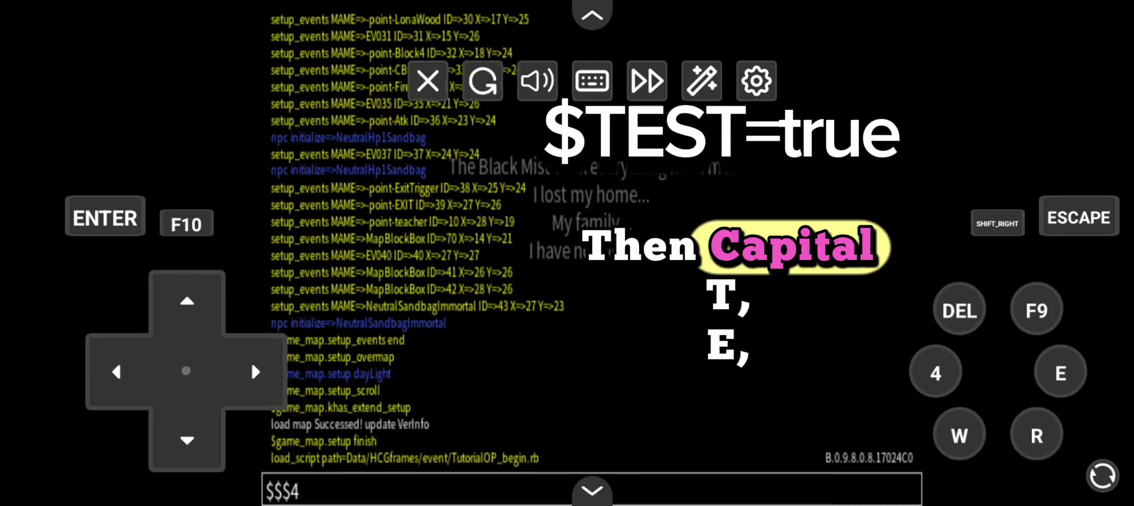
{"action": "key", "text": "BackSpace"}
{"action": "key", "text": "BackSpace"}
{"action": "key", "text": "BackSpace"}
{"action": "type", "text": "$TEST"}
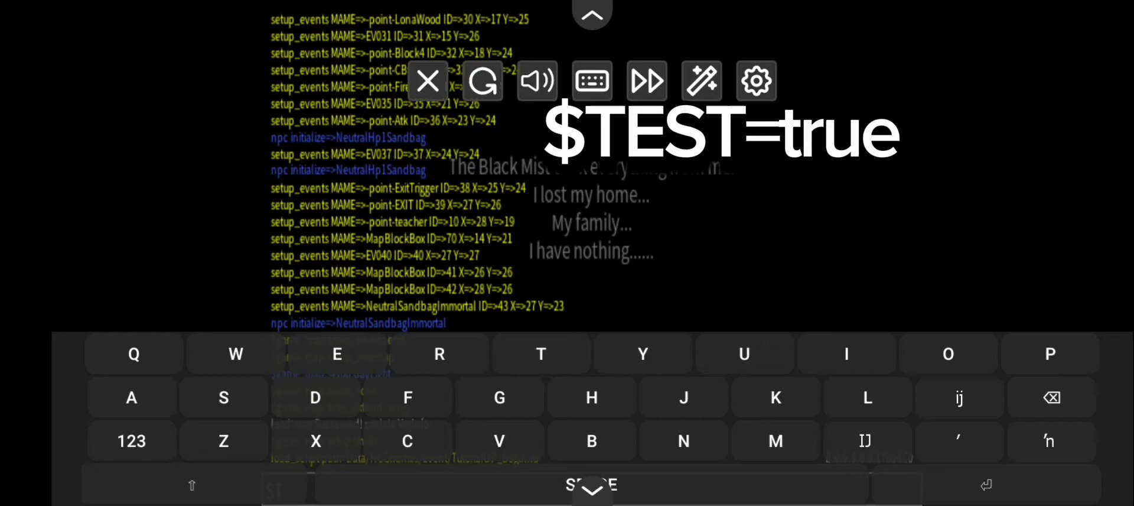
{"action": "key", "text": "Escape"}
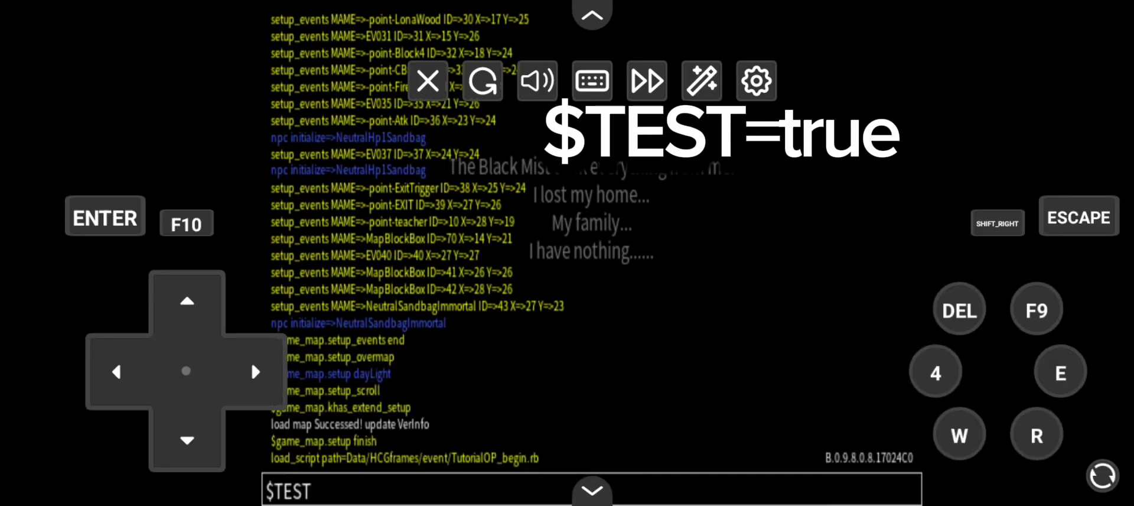
{"action": "left_click", "coordinate": [314, 490]}
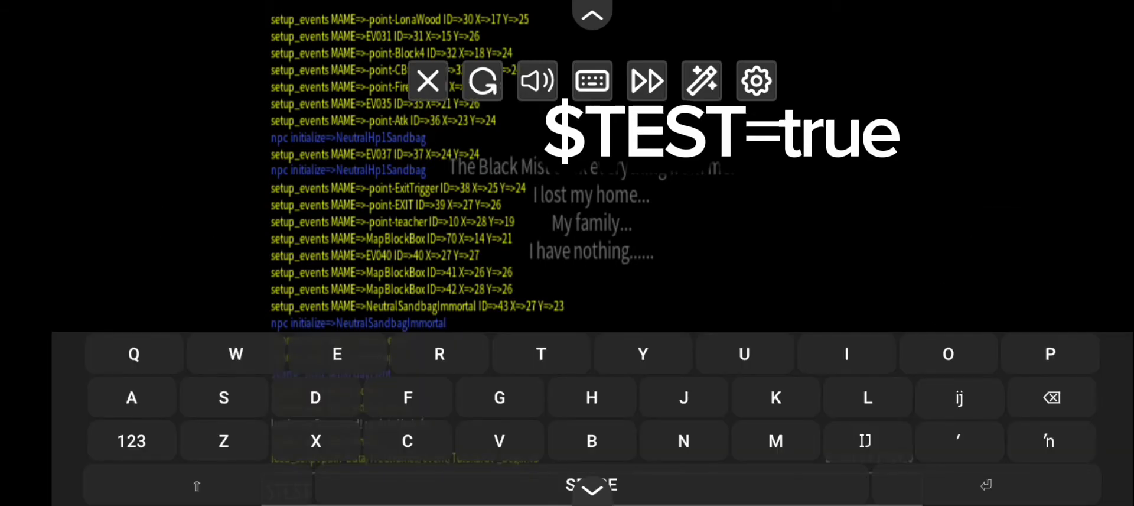
{"action": "left_click", "coordinate": [132, 440]}
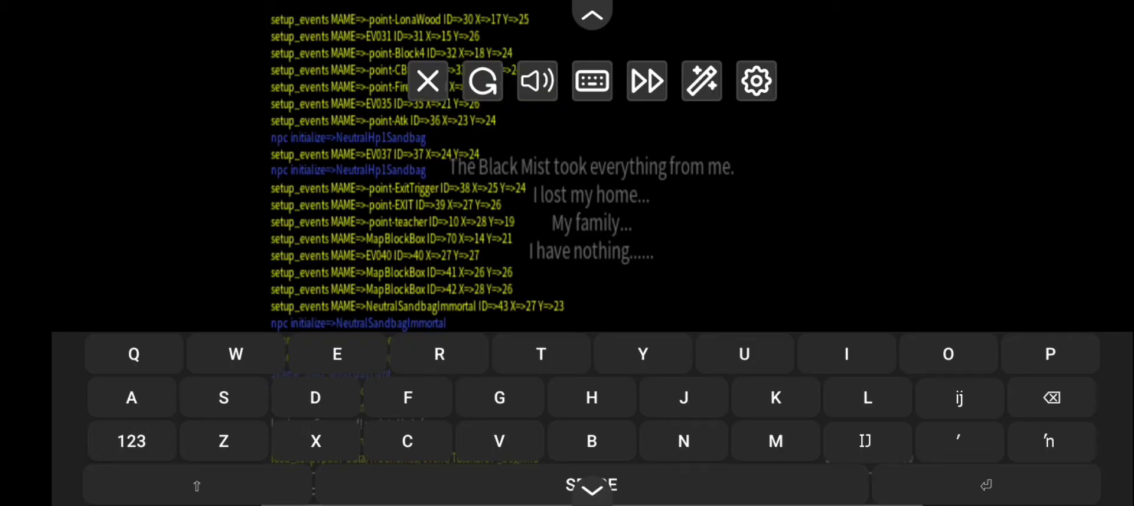
{"action": "key", "text": "Return"}
{"action": "type", "text": "$TEST=true"}
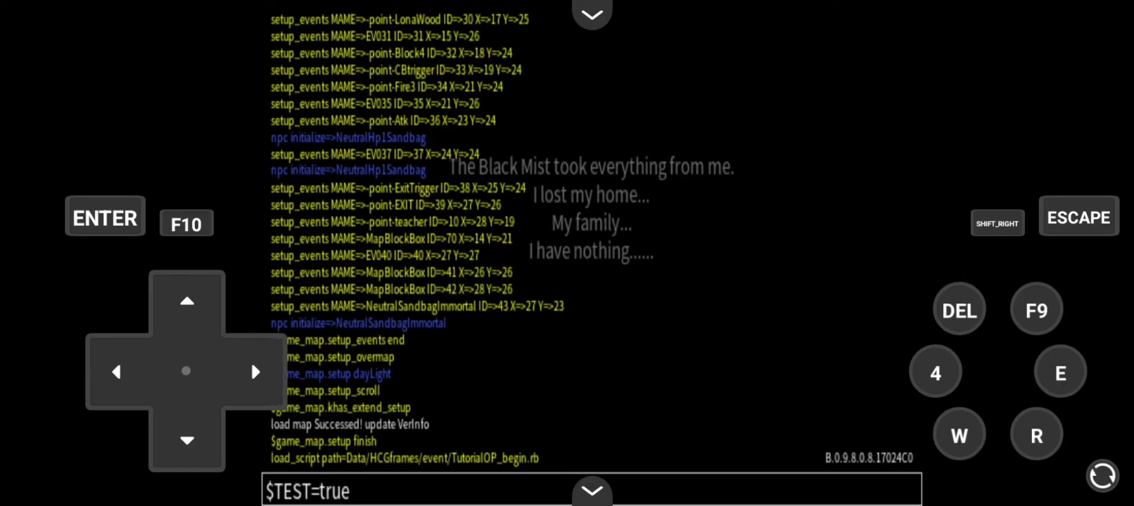
Submit $TEST=true several times, removing and re-adding a trailing comma between attempts.
{"action": "key", "text": "Return"}
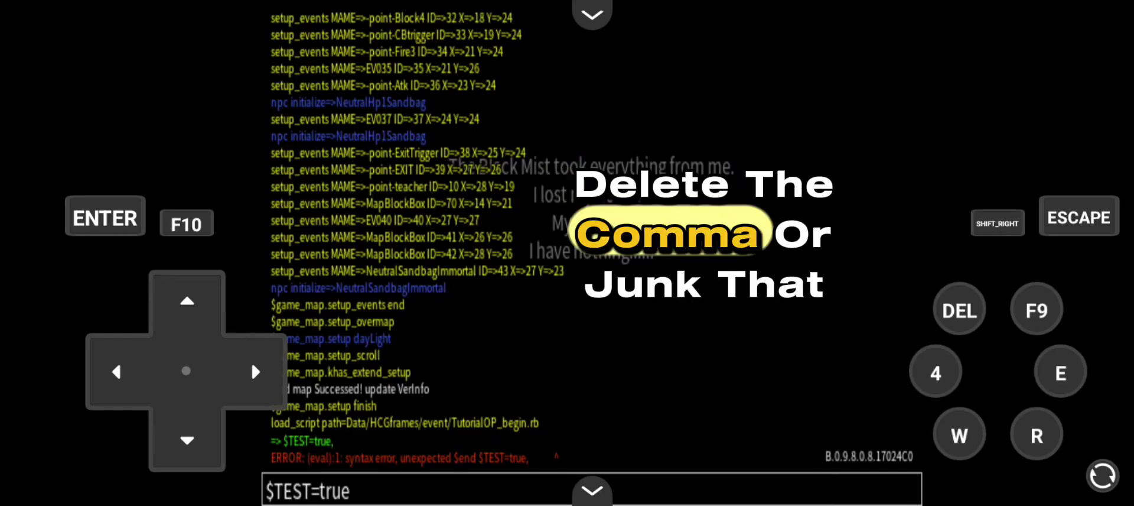
{"action": "key", "text": "Return"}
{"action": "key", "text": "Return"}
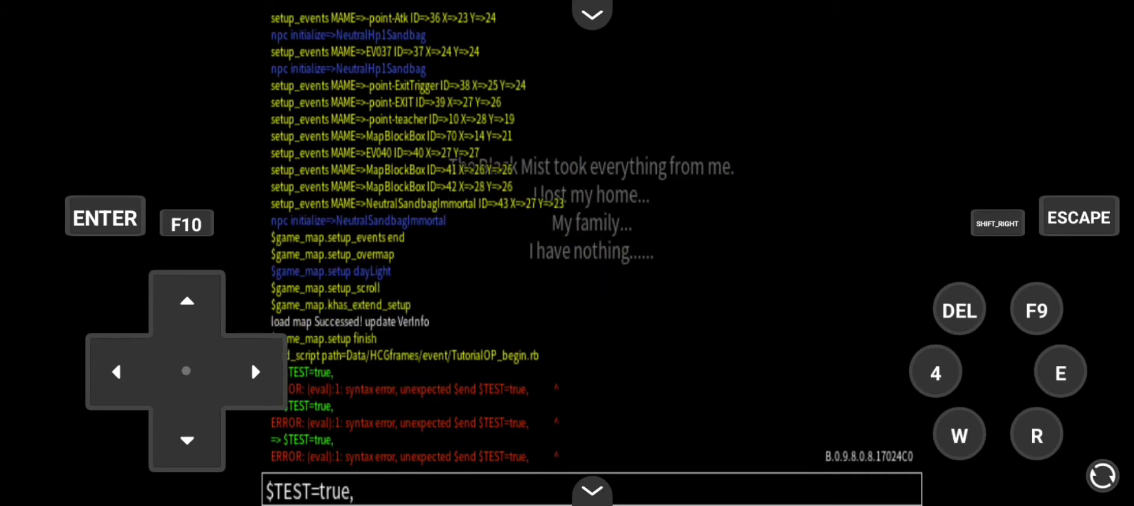
{"action": "key", "text": "Return"}
{"action": "key", "text": "Return"}
{"action": "key", "text": "Return"}
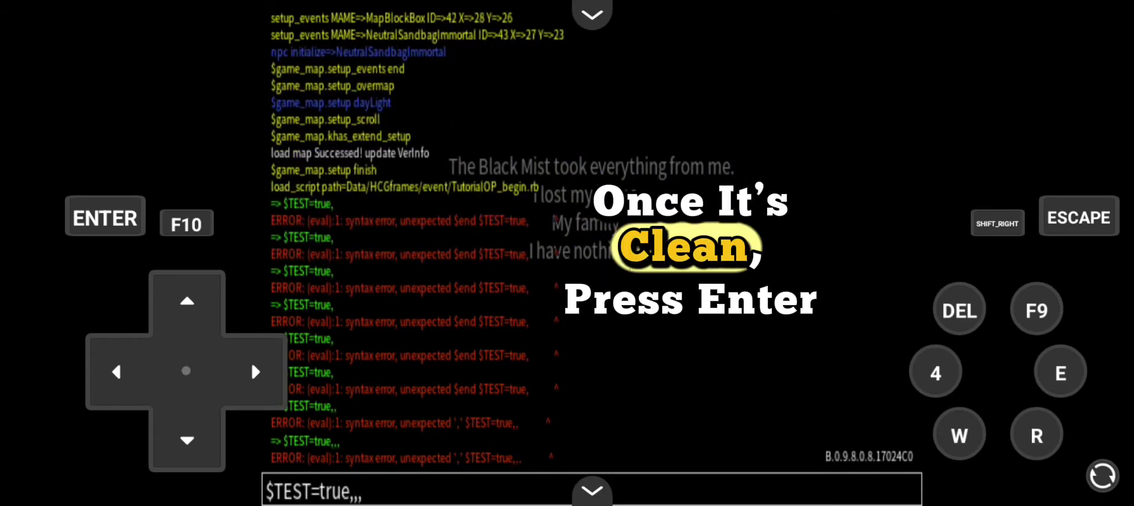
{"action": "key", "text": "BackSpace"}
{"action": "key", "text": "Return"}
{"action": "key", "text": "BackSpace"}
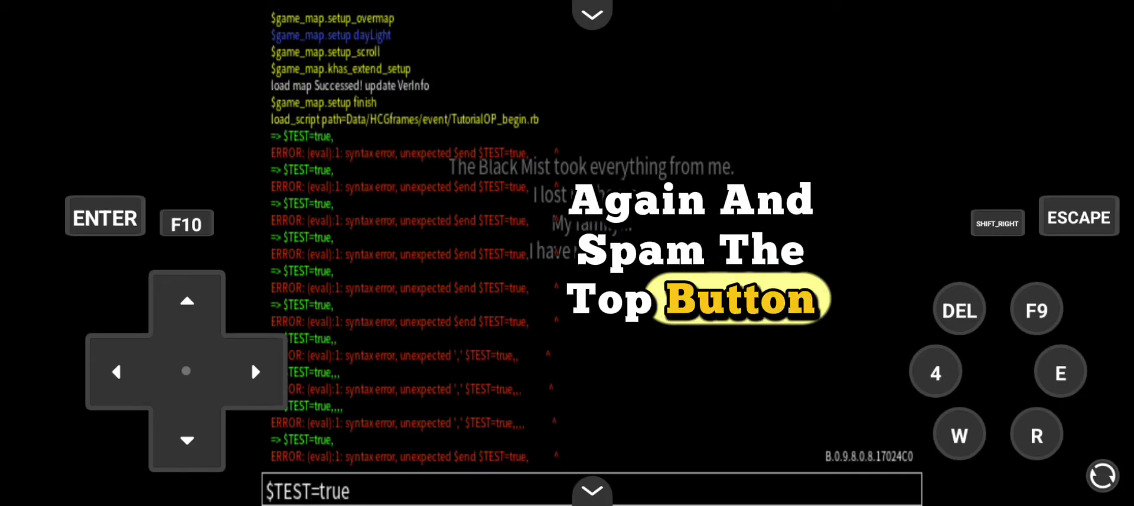
{"action": "type", "text": ","}
{"action": "key", "text": "Return"}
{"action": "key", "text": "BackSpace"}
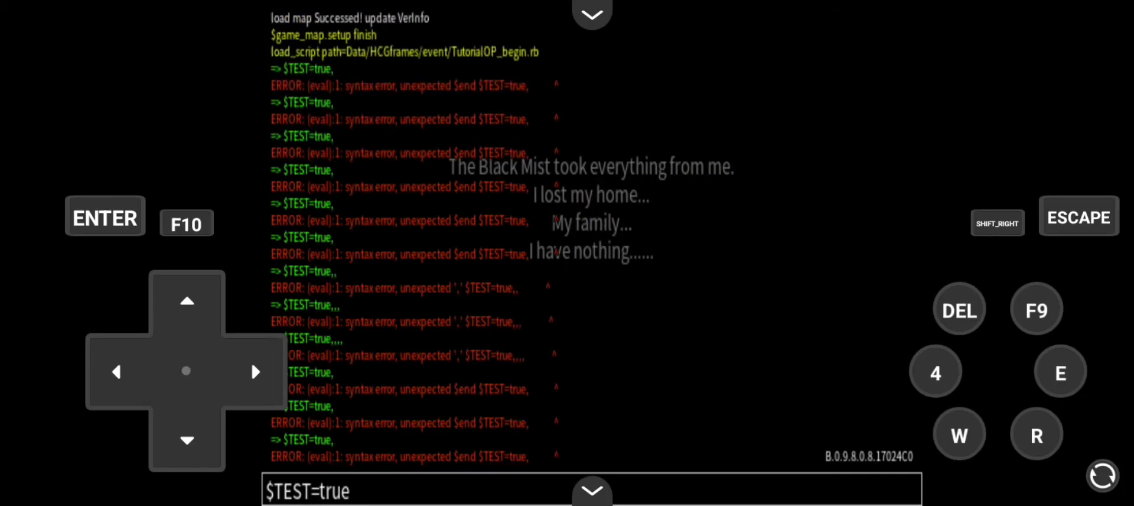
{"action": "type", "text": ",,"}
{"action": "key", "text": "Return"}
Keep resubmitting $TEST=true with varying trailing commas despite the syntax errors.
{"action": "key", "text": "BackSpace"}
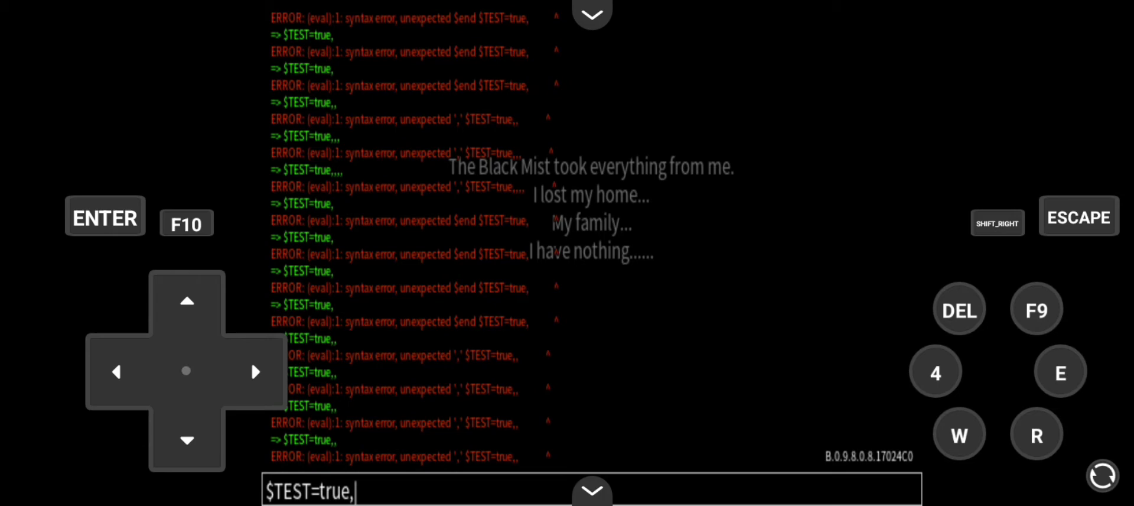
{"action": "type", "text": ",,,"}
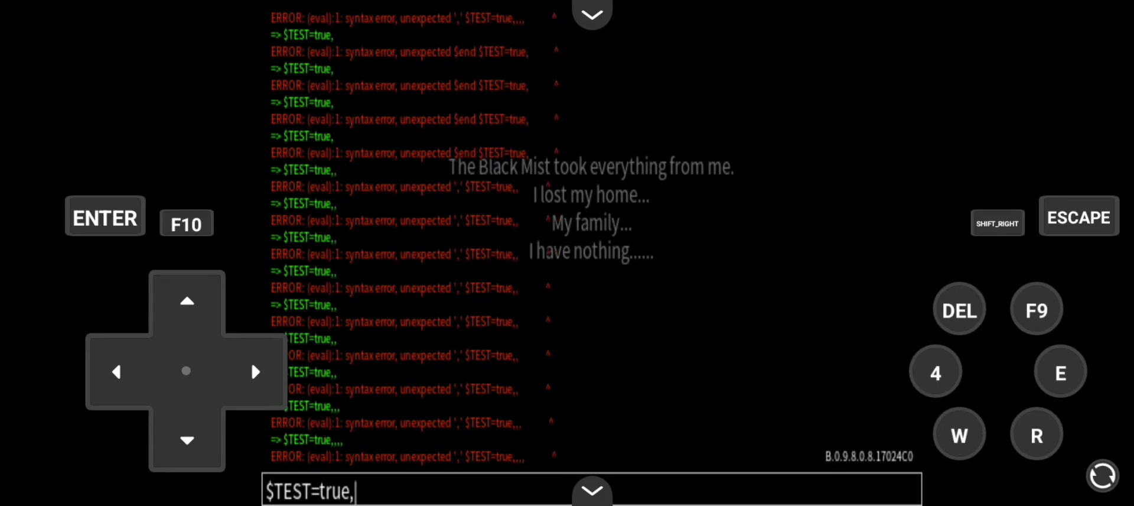
{"action": "type", "text": ","}
{"action": "key", "text": "Return"}
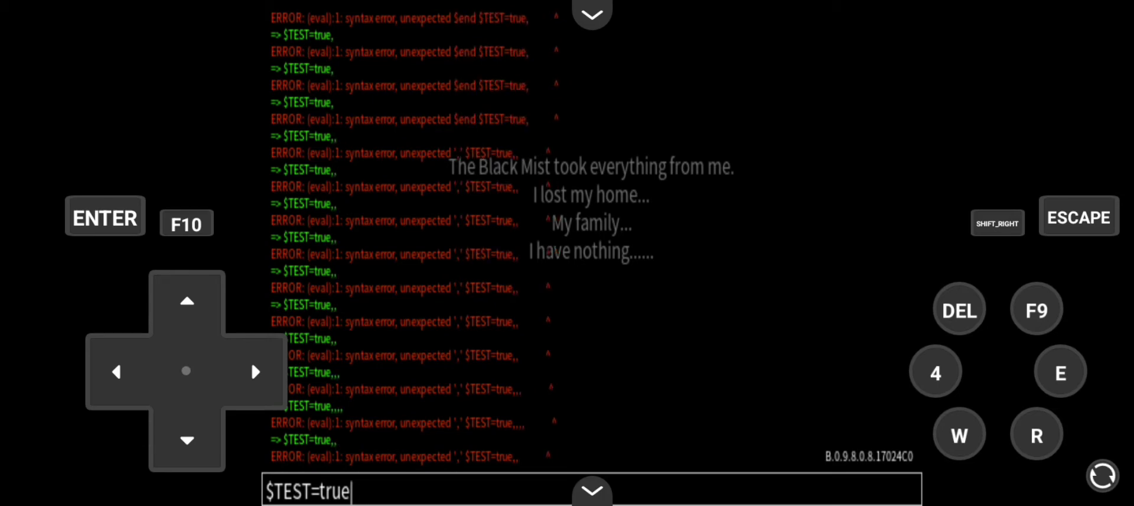
{"action": "type", "text": ","}
{"action": "key", "text": "Return"}
{"action": "key", "text": "Return"}
{"action": "key", "text": "Return"}
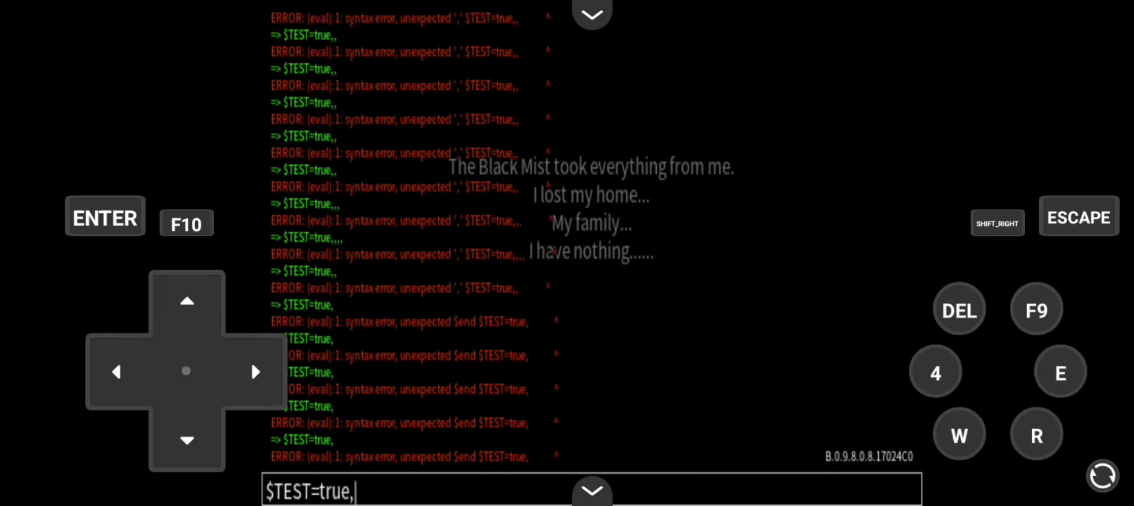
{"action": "type", "text": ","}
{"action": "key", "text": "Return"}
{"action": "key", "text": "Return"}
{"action": "key", "text": "Return"}
{"action": "key", "text": "BackSpace"}
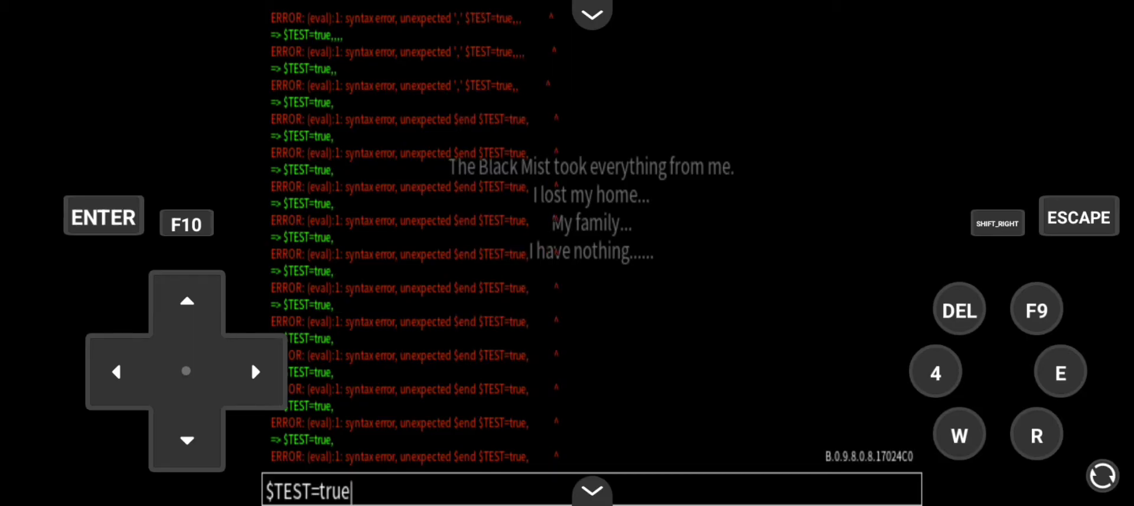
{"action": "type", "text": ","}
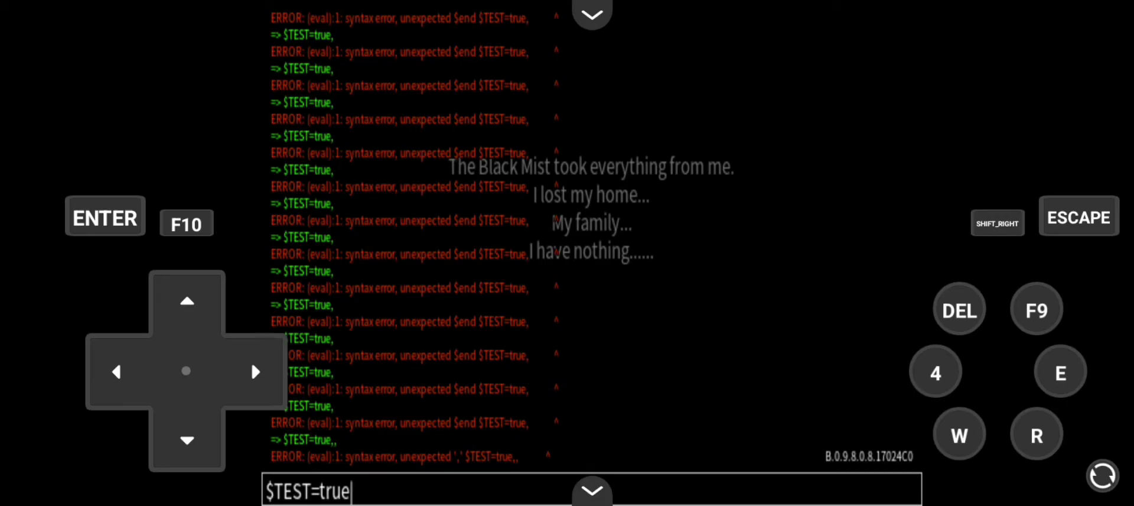
{"action": "type", "text": ","}
{"action": "key", "text": "Return"}
{"action": "key", "text": "Return"}
{"action": "key", "text": "Return"}
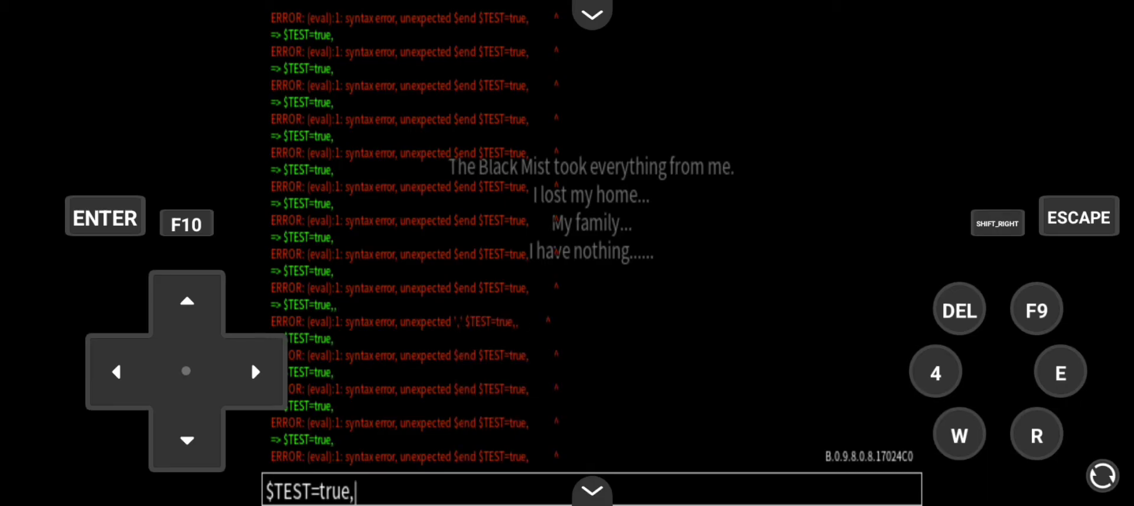
{"action": "type", "text": ","}
{"action": "key", "text": "Return"}
{"action": "key", "text": "Return"}
{"action": "key", "text": "Return"}
{"action": "key", "text": "Return"}
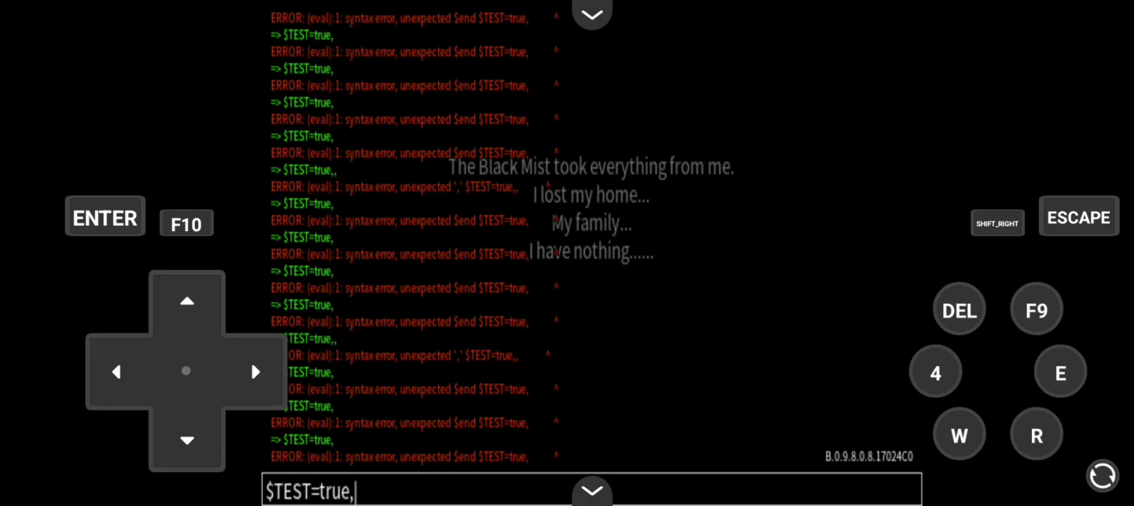
{"action": "type", "text": ","}
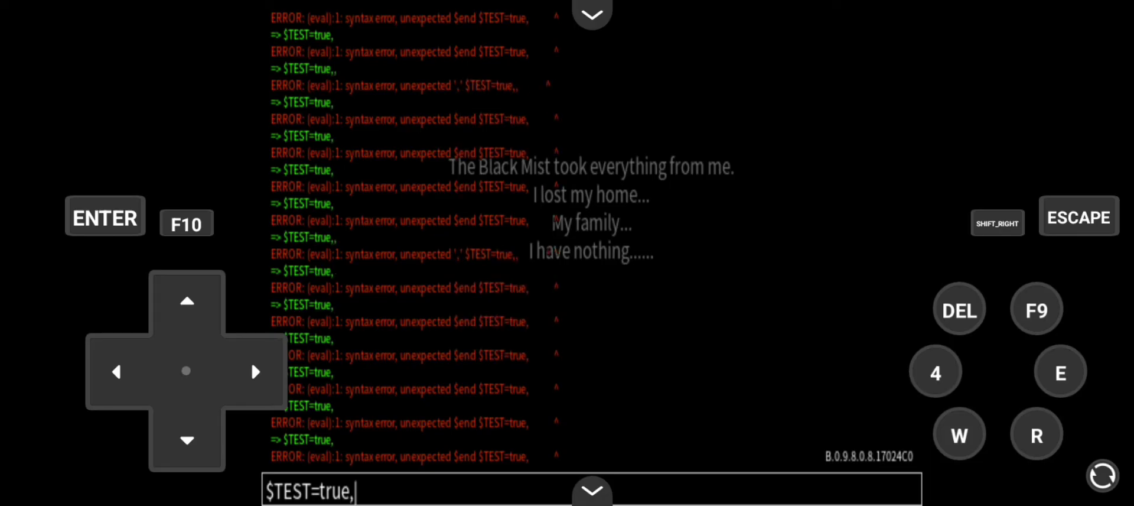
{"action": "key", "text": "Return"}
{"action": "key", "text": "Return"}
{"action": "key", "text": "Return"}
{"action": "key", "text": "Return"}
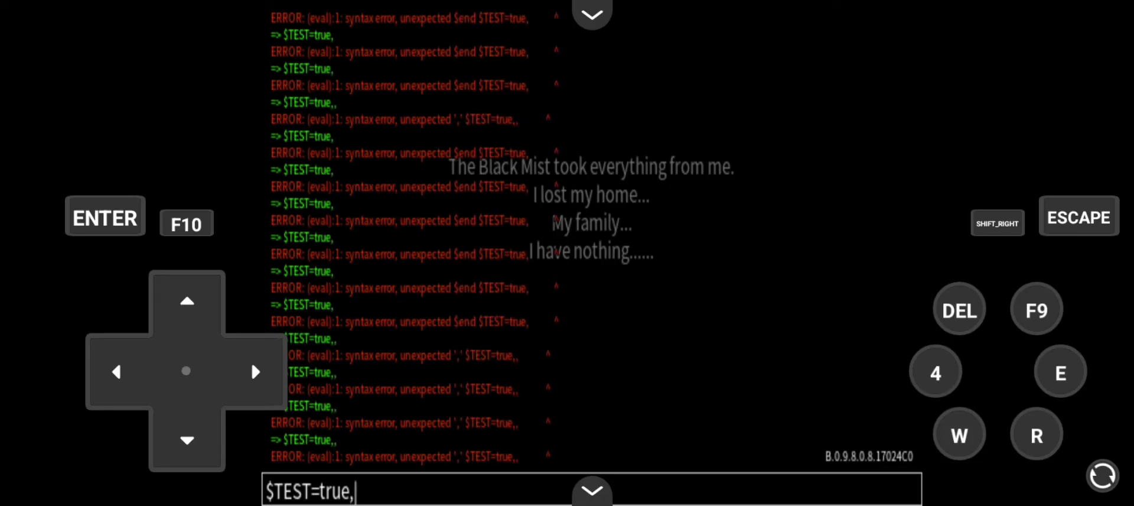
{"action": "key", "text": "Return"}
{"action": "type", "text": ","}
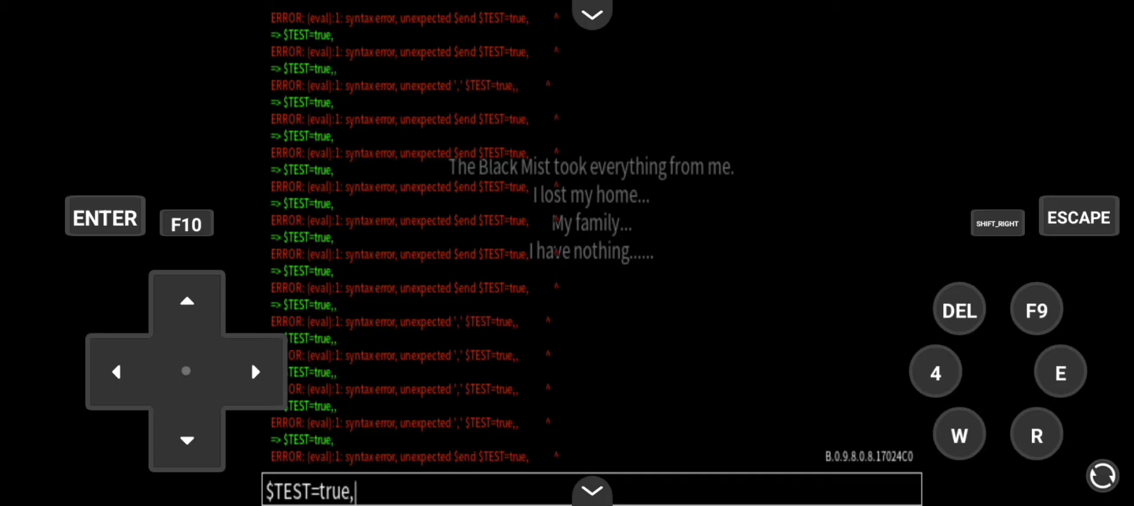
Run $TEST=true again until the log echoes true without the trailing comma.
{"action": "left_click", "coordinate": [106, 217]}
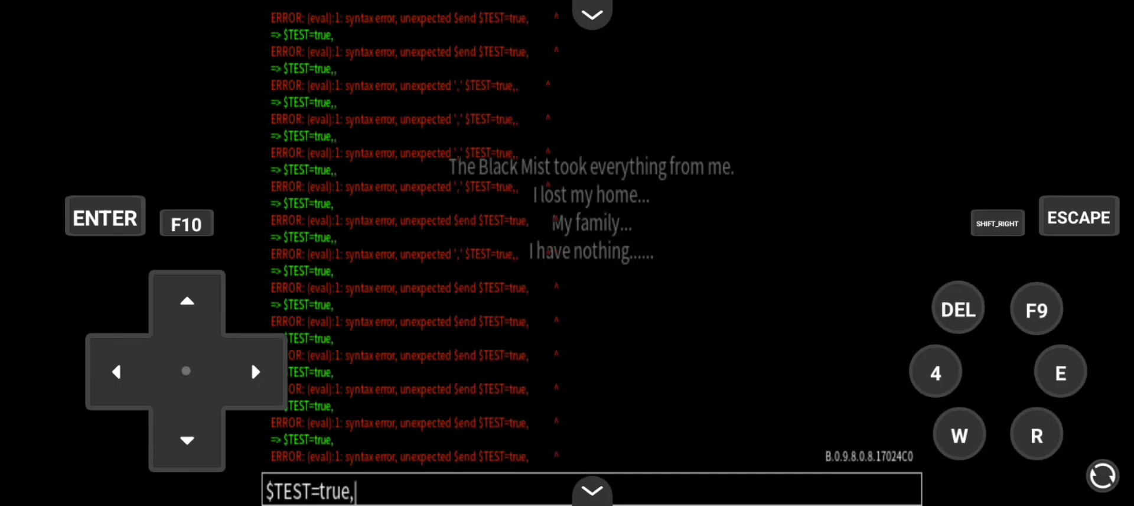
{"action": "left_click", "coordinate": [106, 218]}
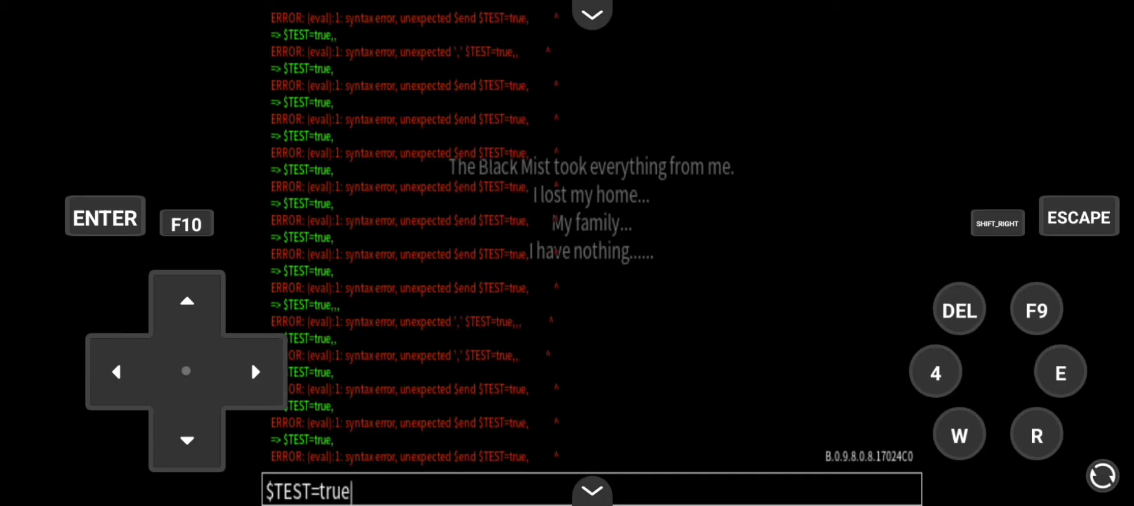
{"action": "type", "text": ","}
{"action": "key", "text": "BackSpace"}
{"action": "type", "text": ","}
{"action": "key", "text": "Return"}
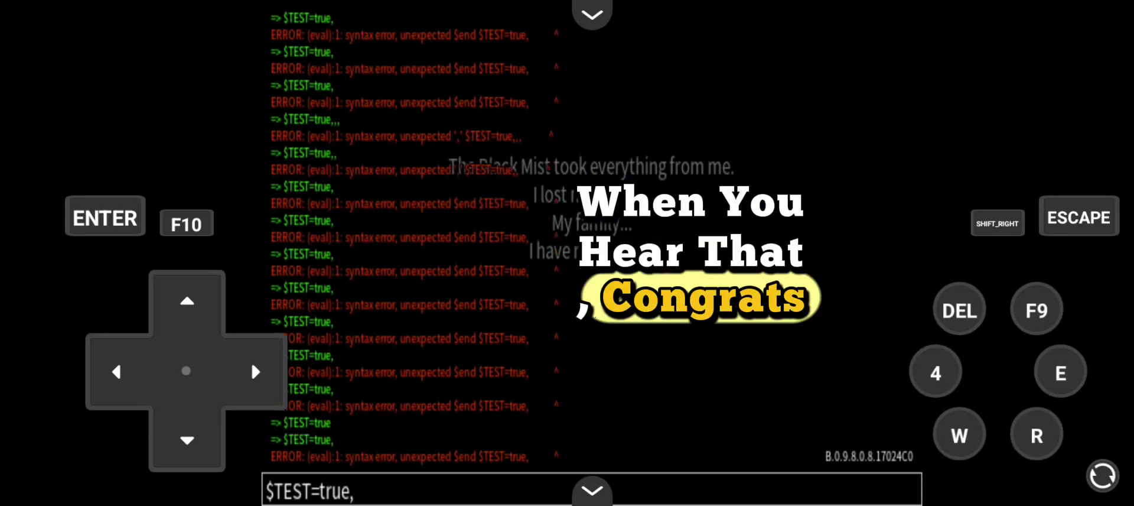
Switch JoiPlay's on-screen controls to the gameplay set and close the script console.
{"action": "left_click", "coordinate": [592, 14]}
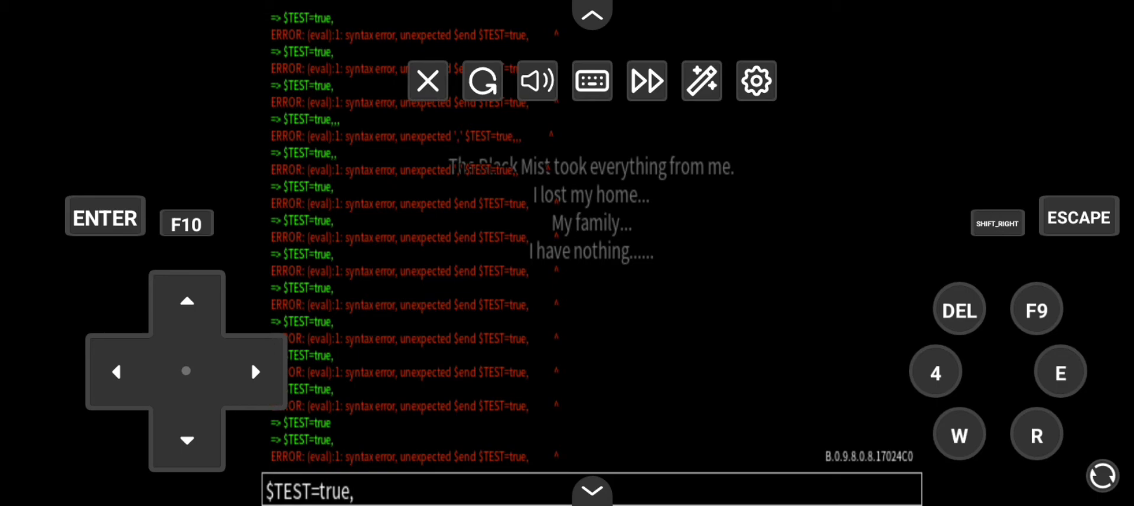
{"action": "left_click", "coordinate": [1102, 475]}
{"action": "left_click", "coordinate": [1102, 475]}
{"action": "left_click", "coordinate": [1079, 216]}
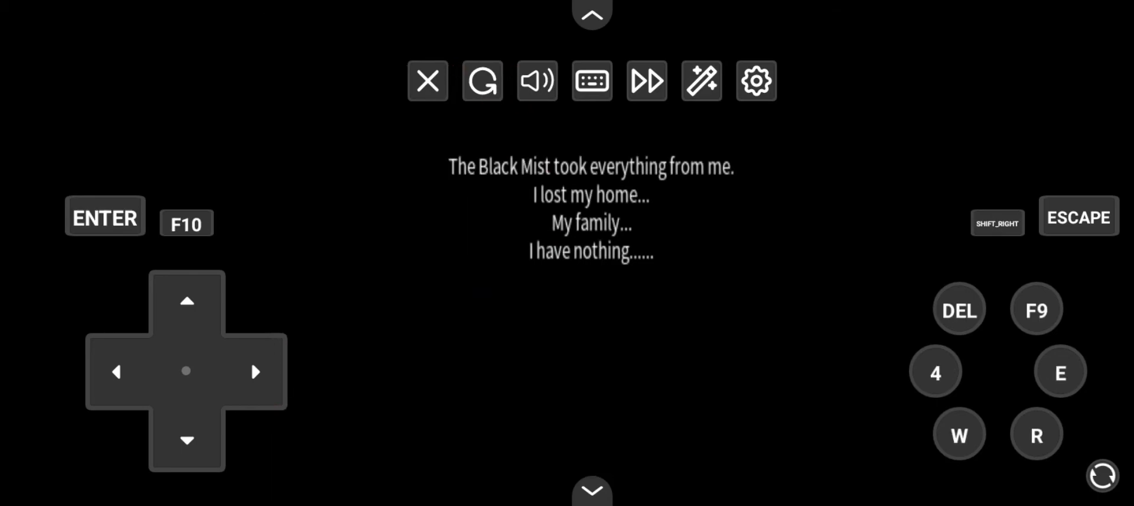
{"action": "left_click", "coordinate": [1103, 476]}
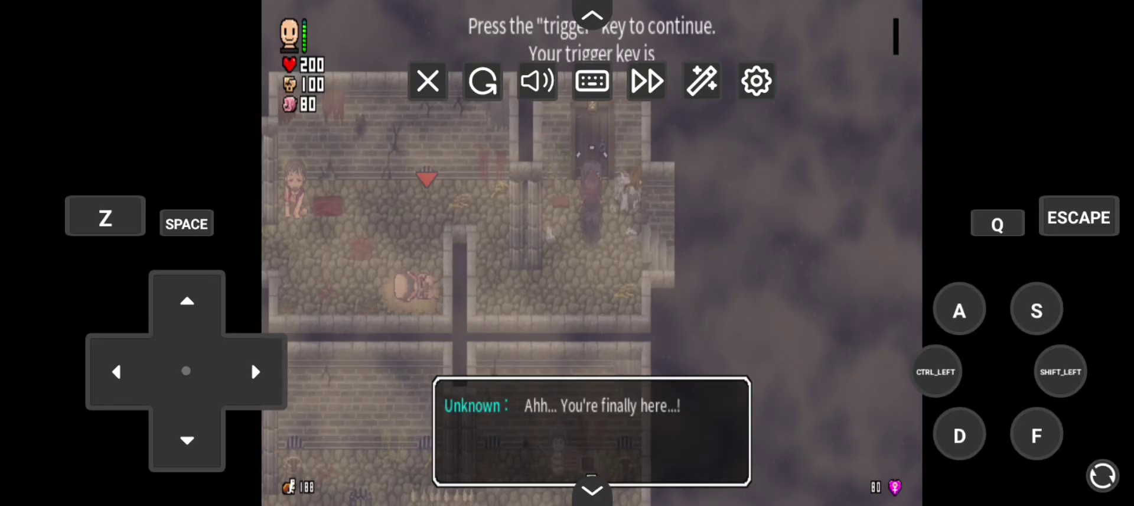
Advance through the stranger's and Lona's opening dialogue until Lona reaches the stone sewer.
{"action": "left_click", "coordinate": [105, 217]}
{"action": "left_click", "coordinate": [105, 217]}
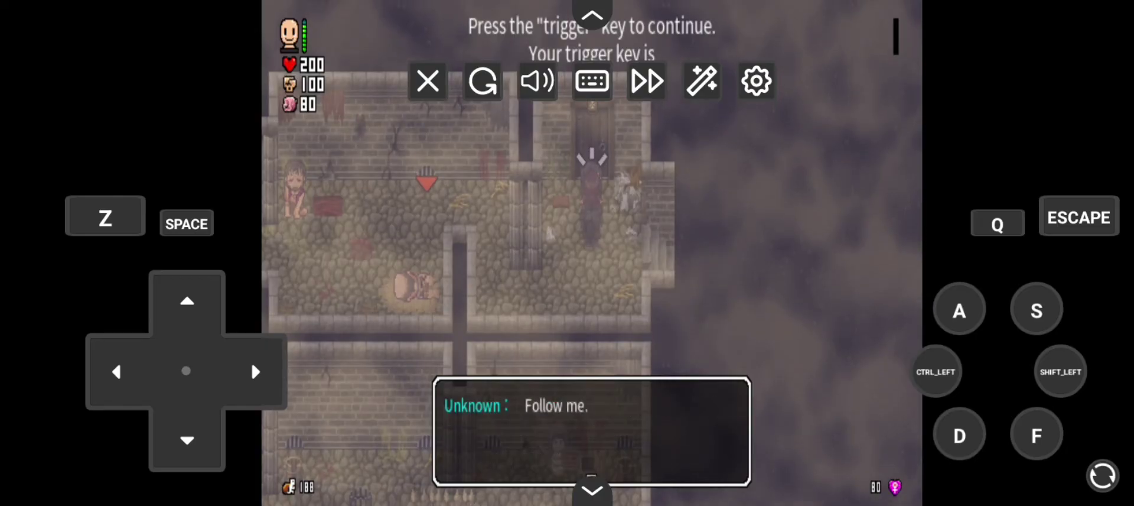
{"action": "left_click", "coordinate": [106, 217]}
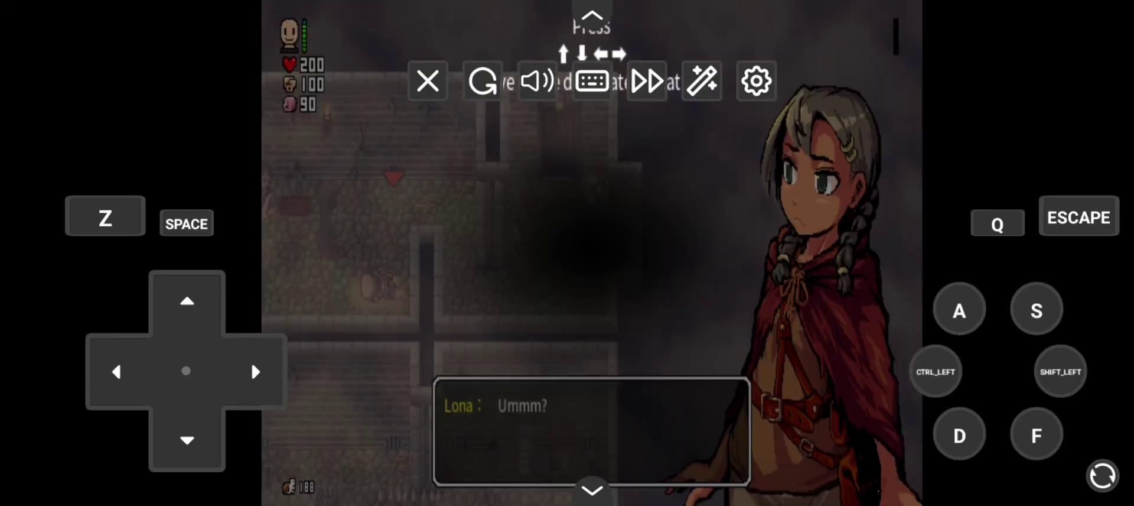
{"action": "left_click", "coordinate": [106, 217]}
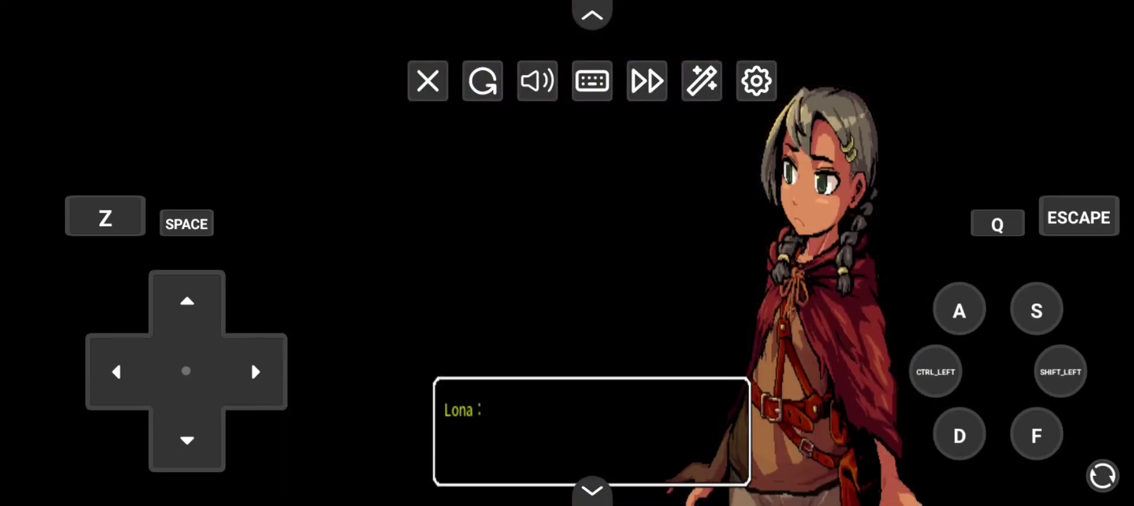
{"action": "key", "text": "z"}
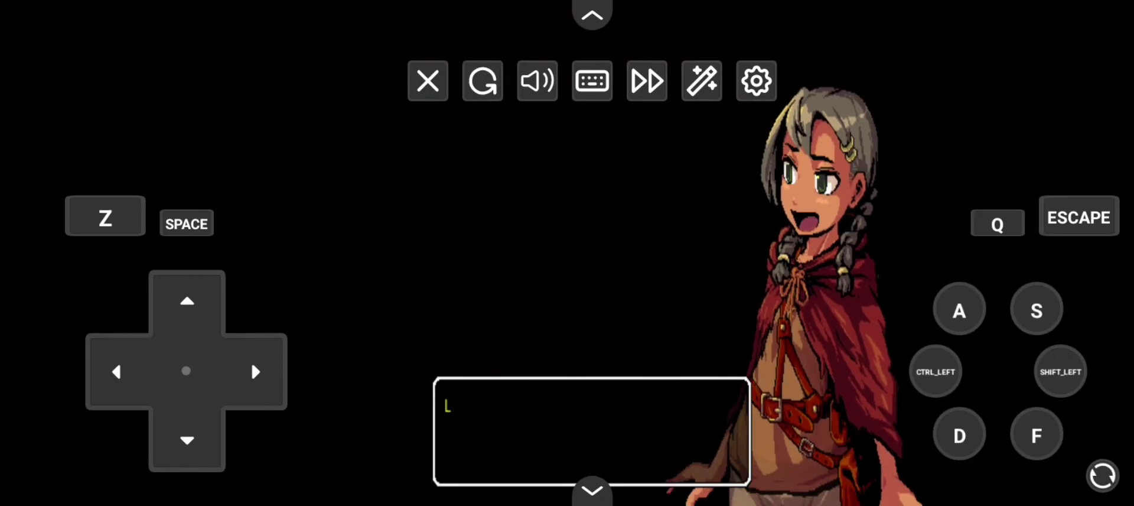
{"action": "left_click", "coordinate": [105, 217]}
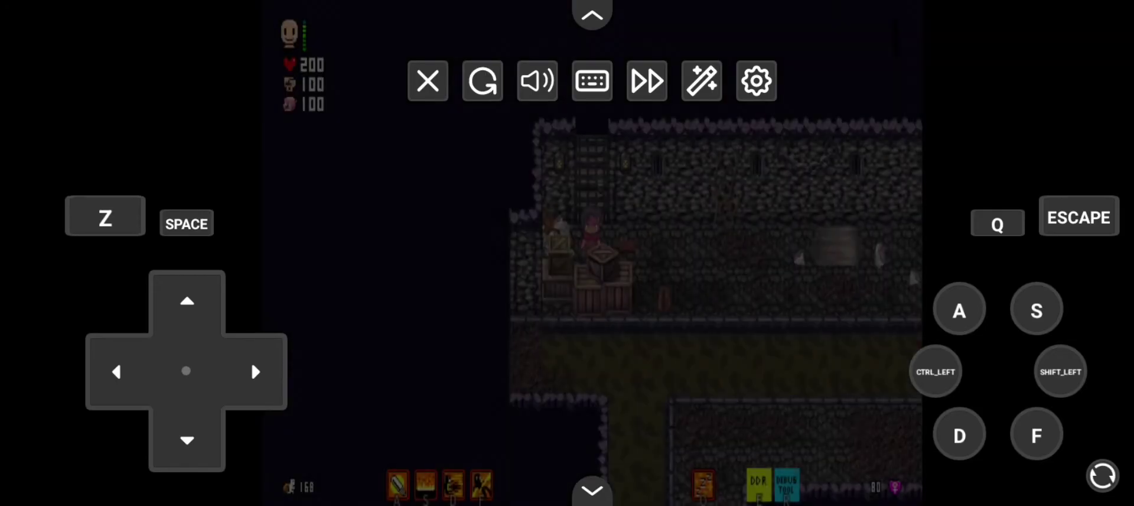
{"action": "key", "text": "z"}
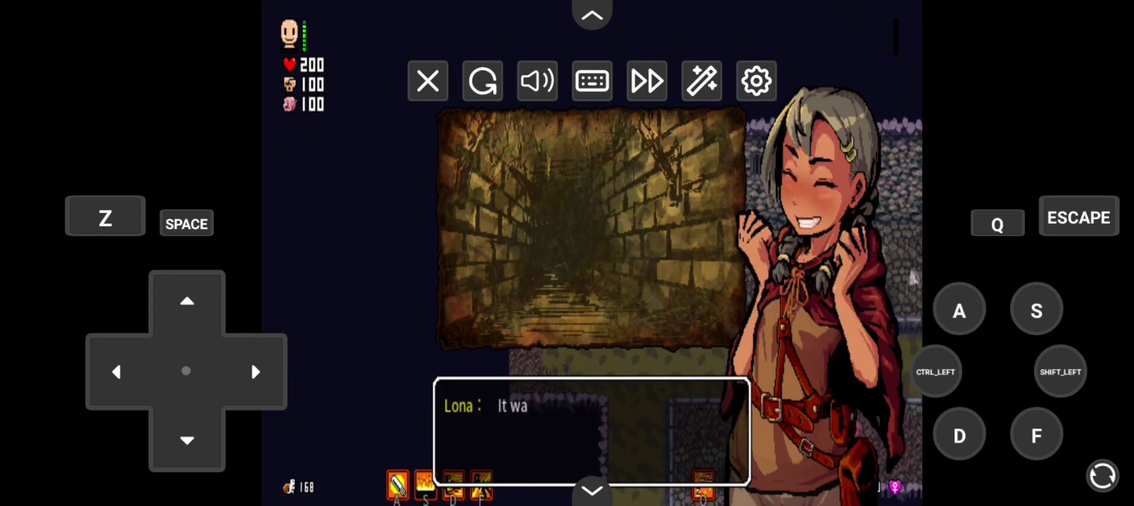
{"action": "key", "text": "z"}
{"action": "key", "text": "z"}
{"action": "key", "text": "z"}
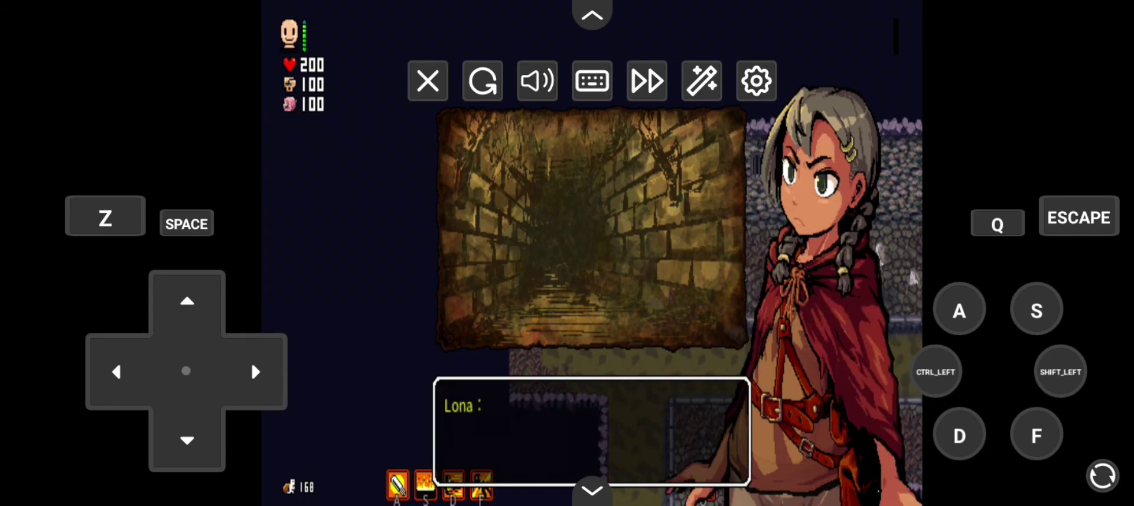
{"action": "key", "text": "z"}
{"action": "key", "text": "z"}
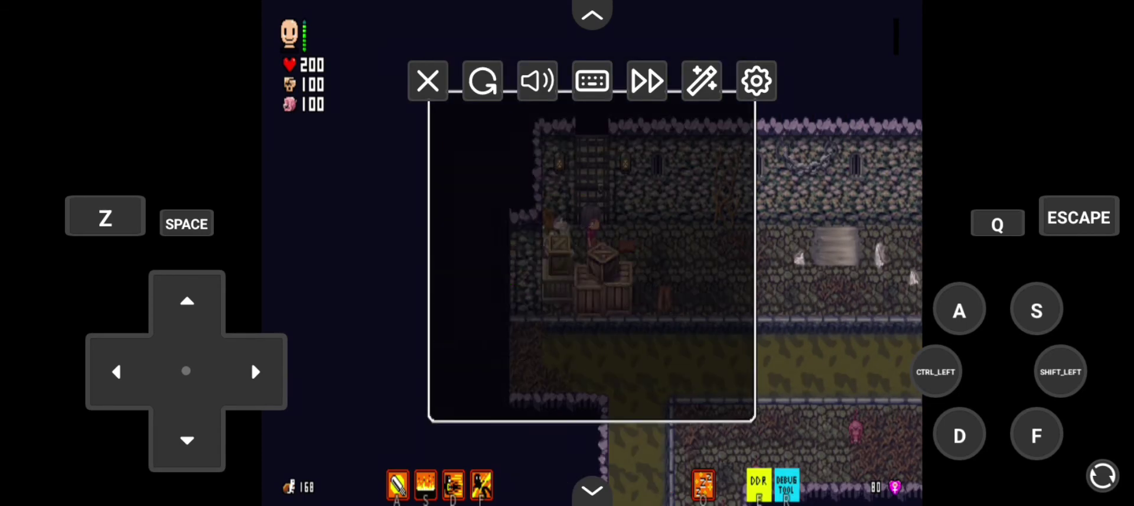
Walk Lona right, switch to the debug control set, and try opening the debug tool menu.
{"action": "key", "text": "Right"}
{"action": "left_click", "coordinate": [1102, 476]}
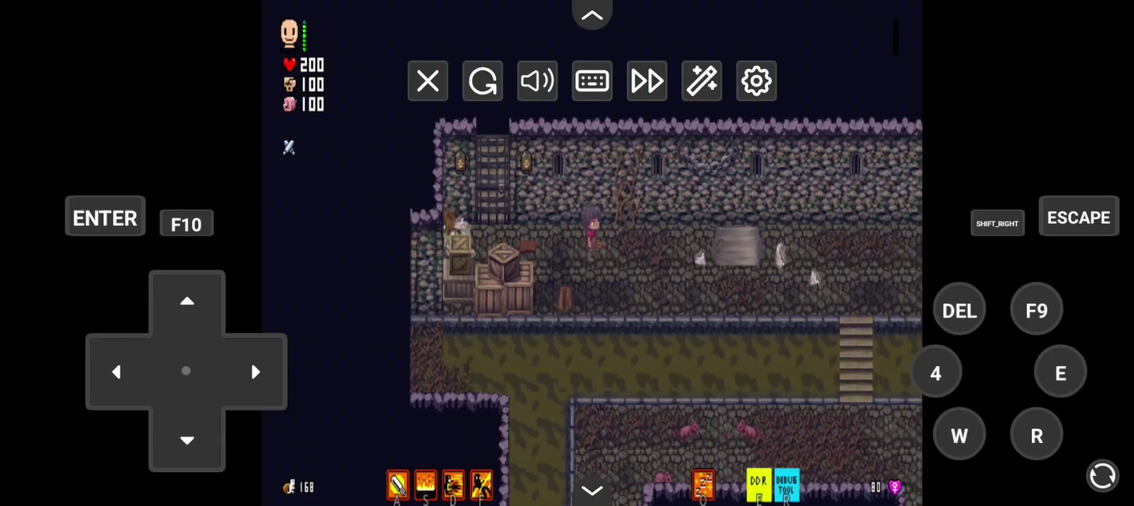
{"action": "key", "text": "Down"}
{"action": "key", "text": "Up"}
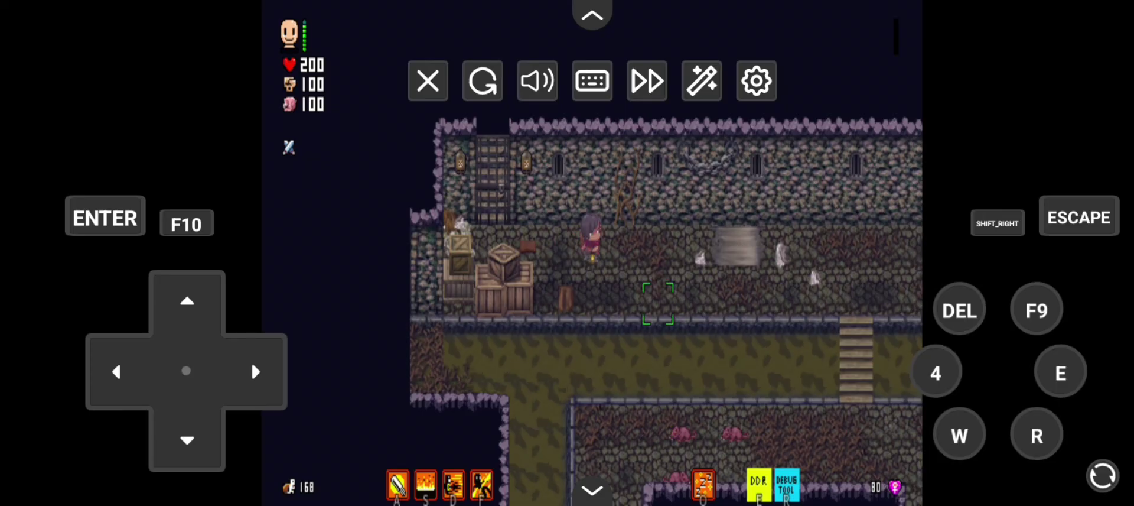
{"action": "key", "text": "r"}
{"action": "key", "text": "Escape"}
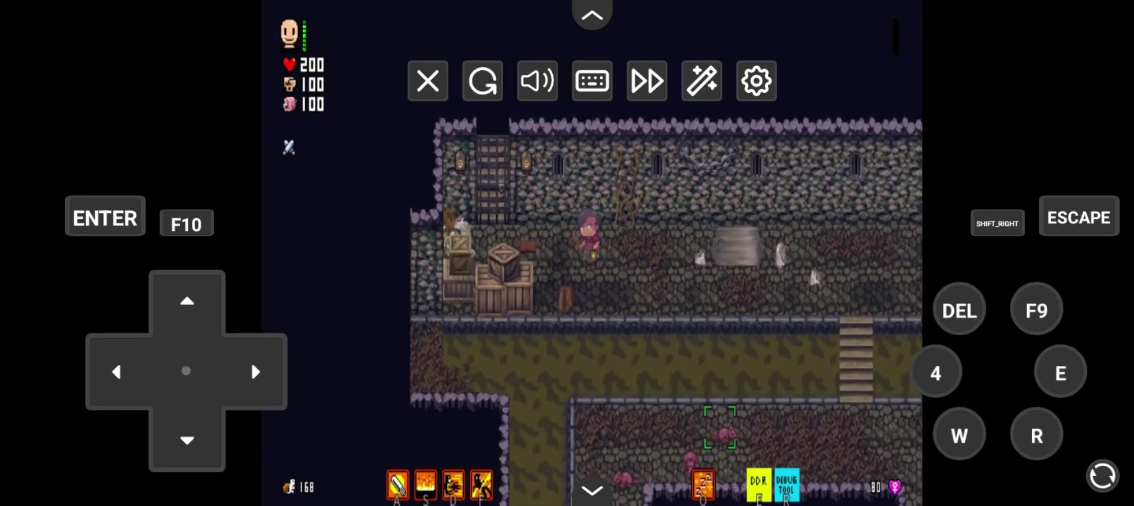
{"action": "key", "text": "r"}
{"action": "key", "text": "Escape"}
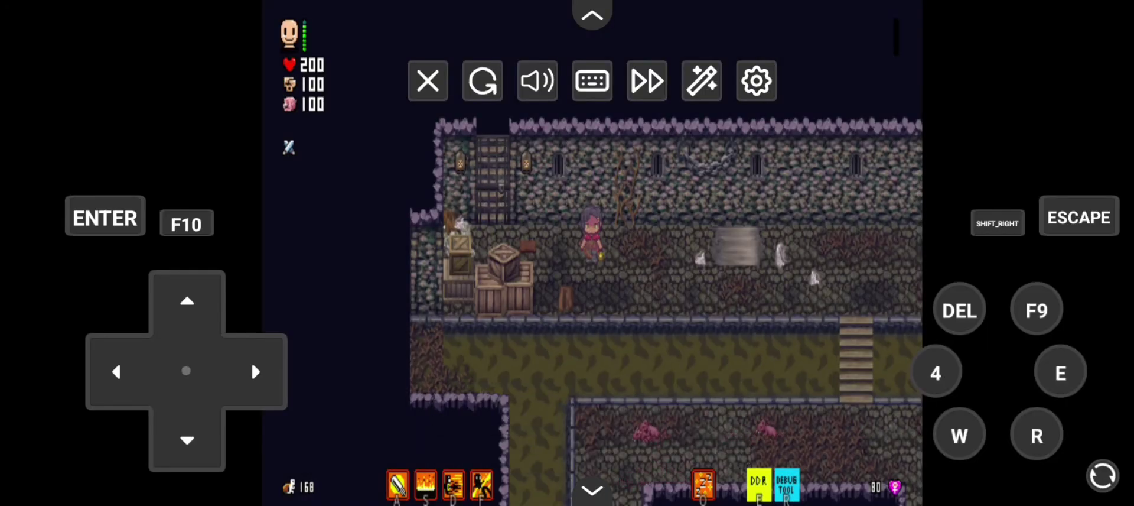
{"action": "left_click", "coordinate": [592, 303]}
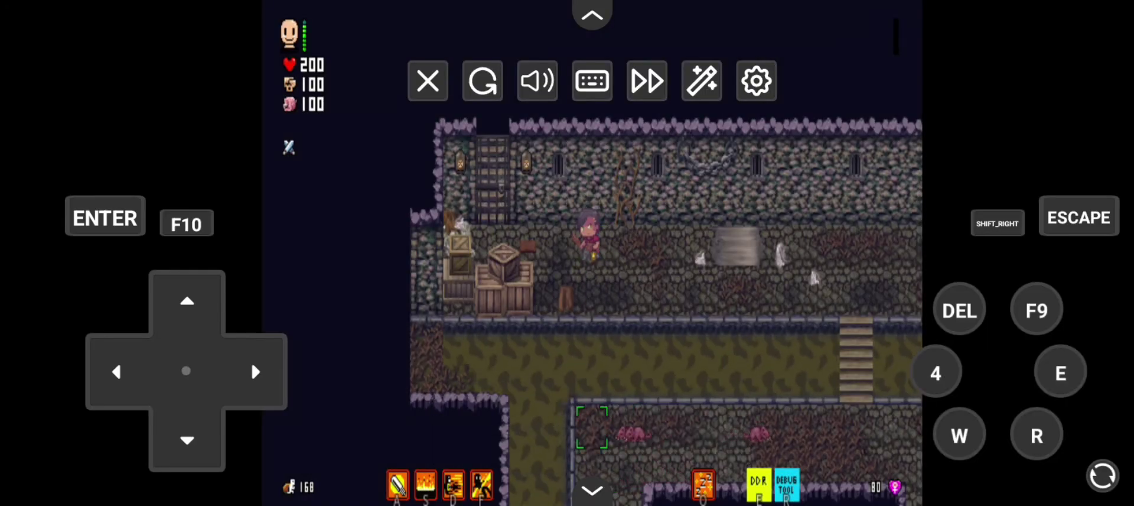
{"action": "key", "text": "Return"}
{"action": "key", "text": "Escape"}
Target the rat below in the corridor and attack it.
{"action": "left_click", "coordinate": [593, 337]}
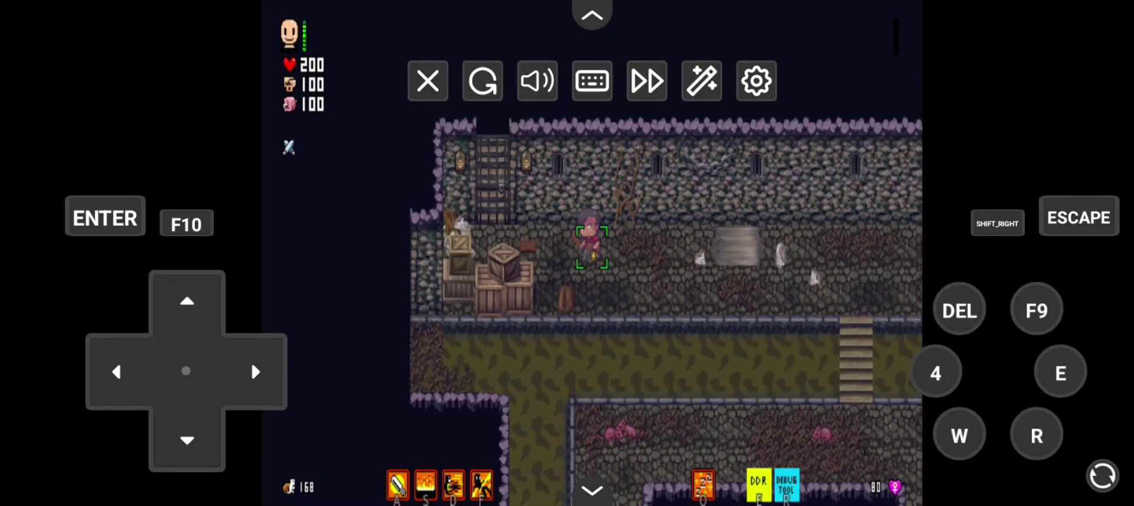
{"action": "left_click", "coordinate": [106, 217]}
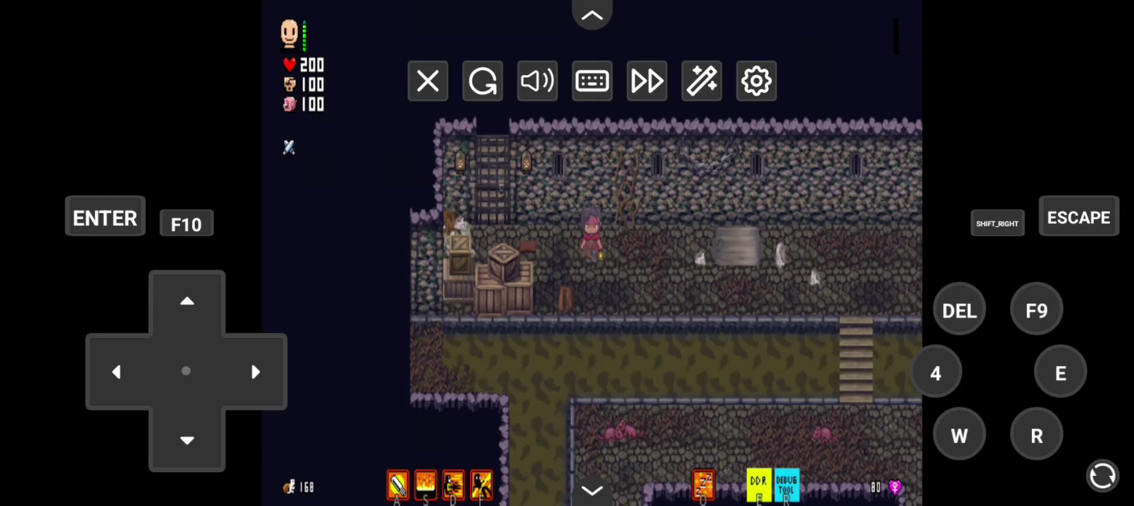
{"action": "left_click", "coordinate": [625, 383]}
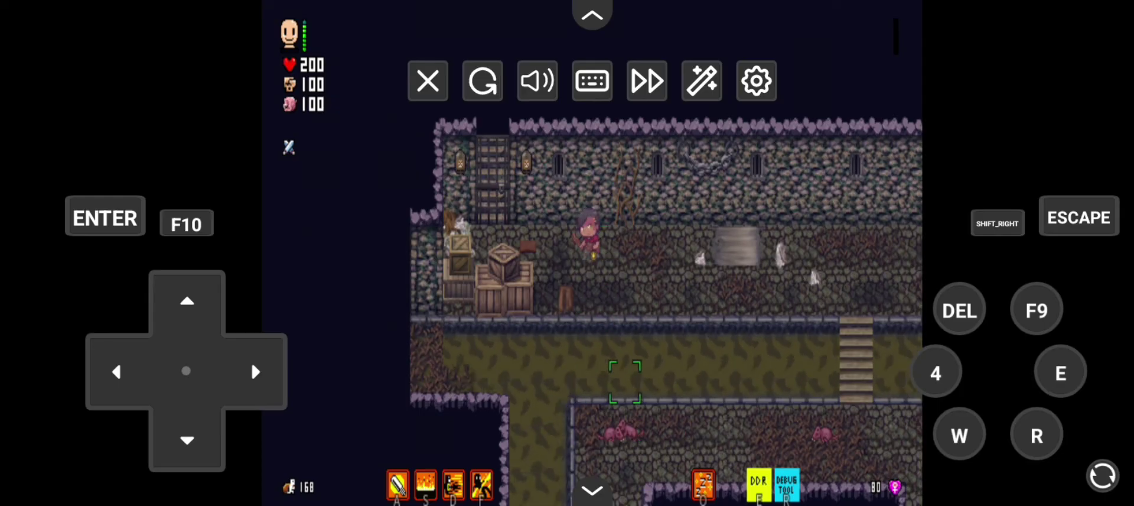
{"action": "left_click", "coordinate": [625, 426]}
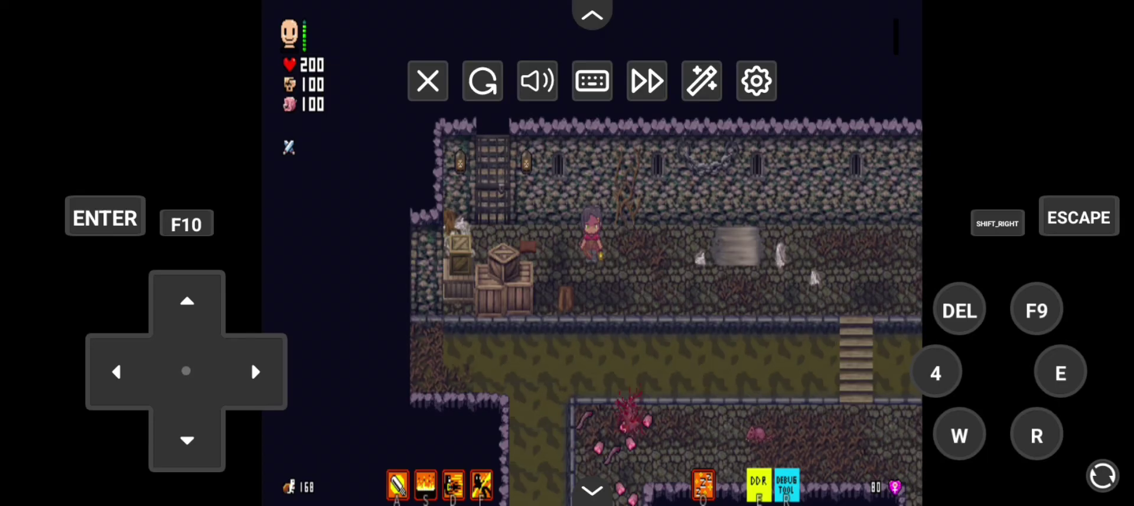
Walk right and down the stairs into the lower room, then attack the creature.
{"action": "key", "text": "Right"}
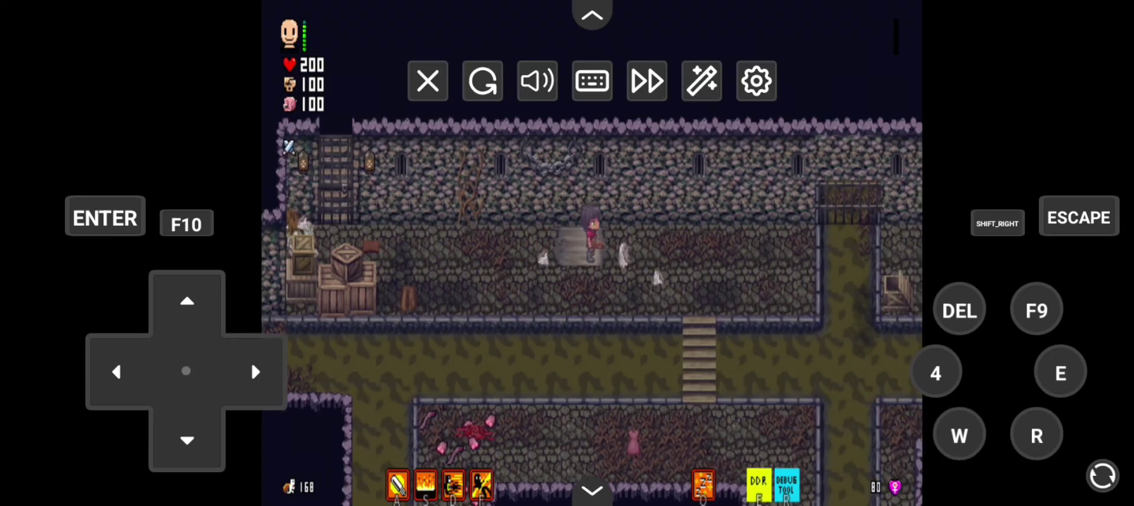
{"action": "key", "text": "Down"}
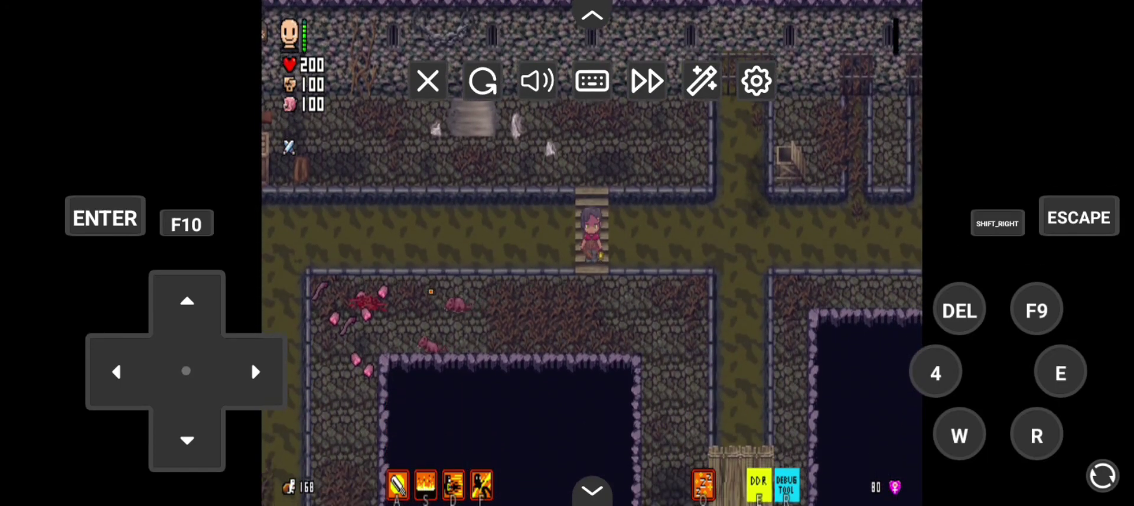
{"action": "key", "text": "Down"}
{"action": "key", "text": "Right"}
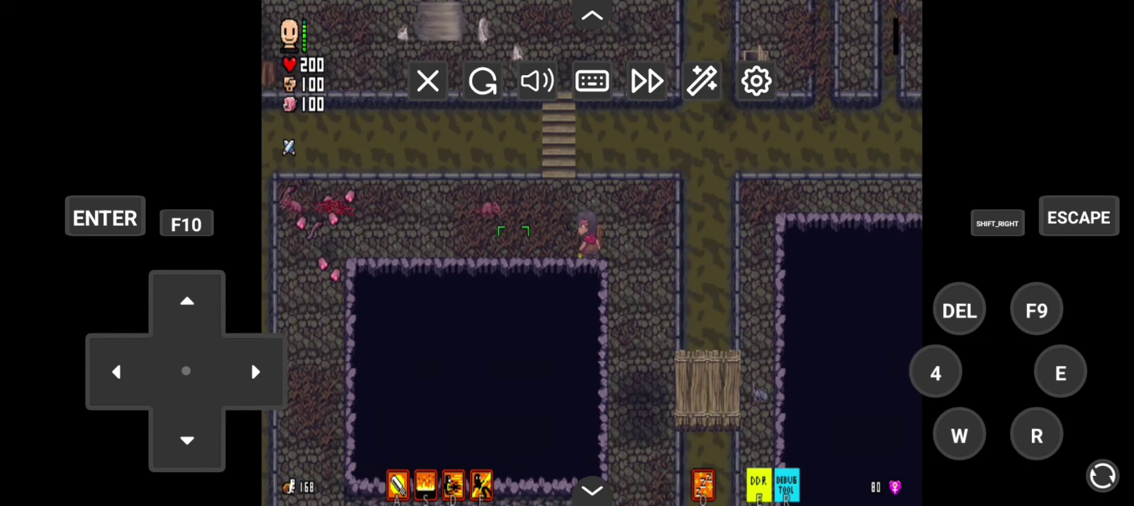
{"action": "key", "text": "Up"}
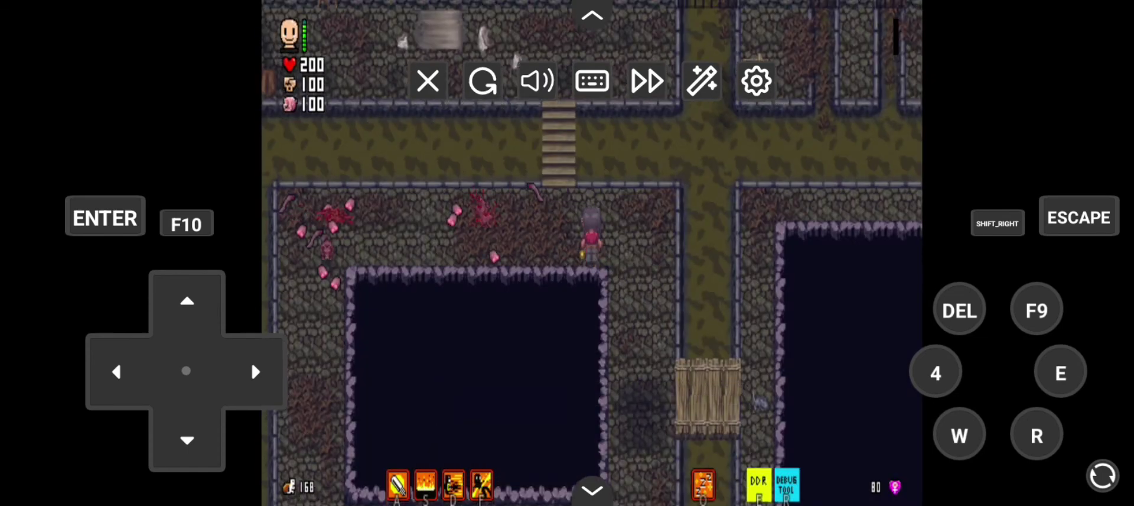
Restore Lona's main stats with the debug tool's RegenMainStat option.
{"action": "key", "text": "r"}
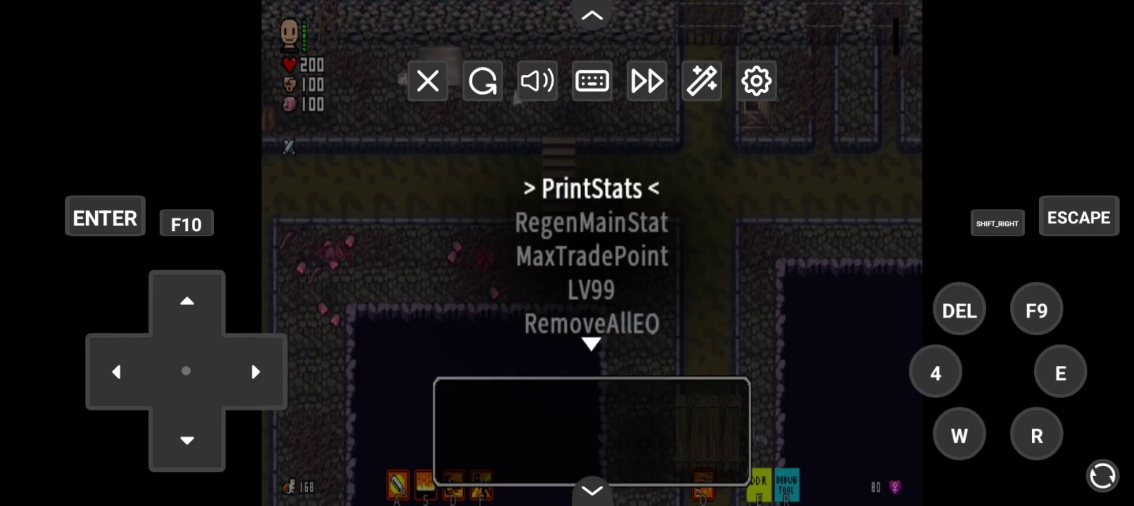
{"action": "key", "text": "Down"}
{"action": "key", "text": "Return"}
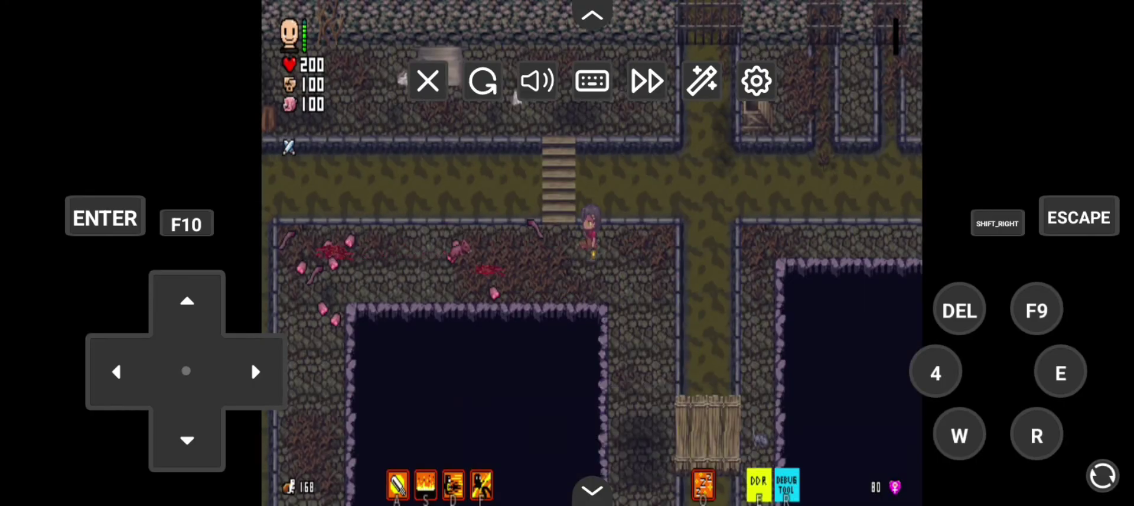
Raise Lona to level 99 with the debug tool's LV99 option.
{"action": "key", "text": "Down"}
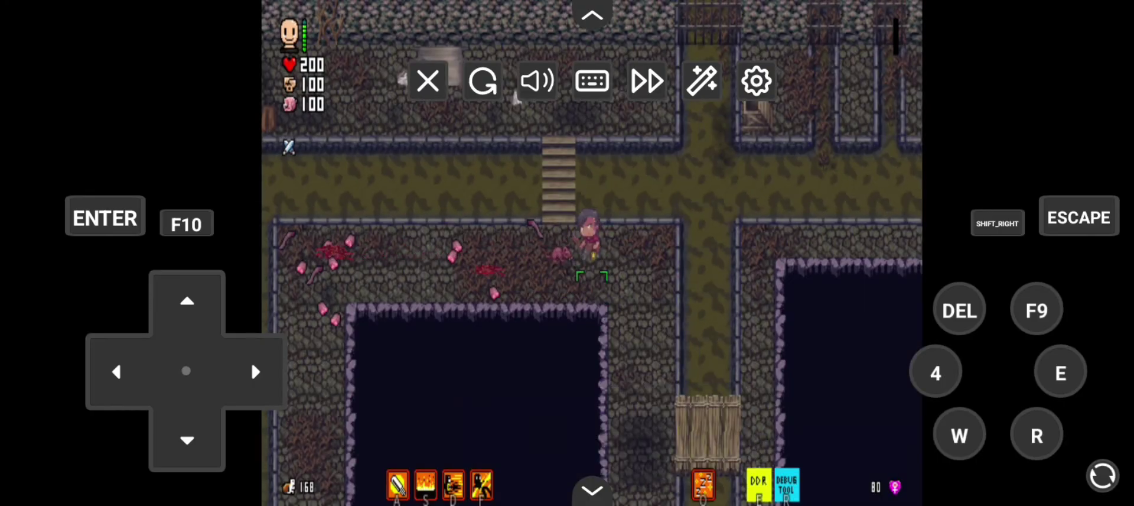
{"action": "key", "text": "r"}
{"action": "key", "text": "Down"}
{"action": "key", "text": "Down"}
{"action": "key", "text": "Down"}
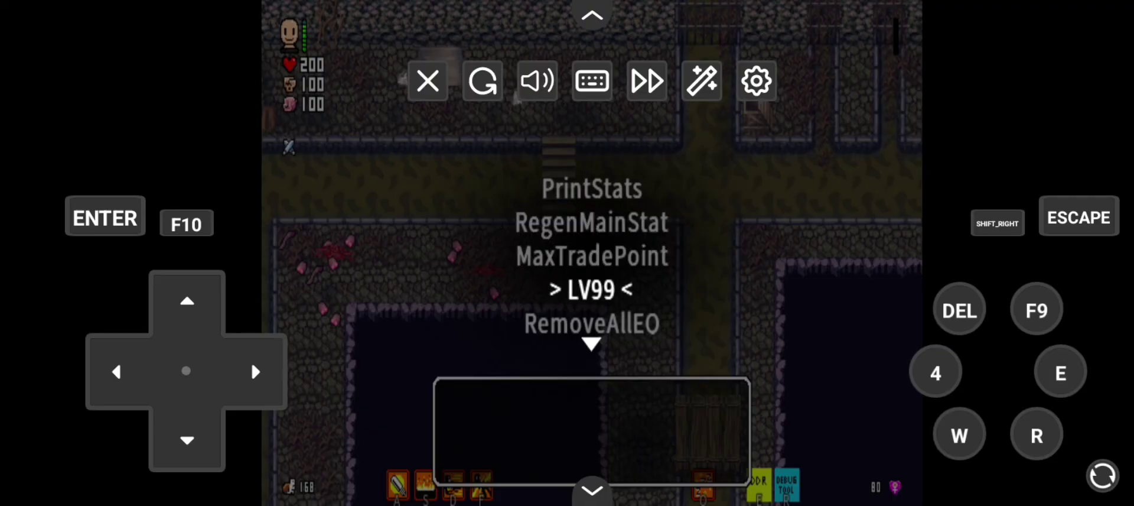
{"action": "key", "text": "Up"}
{"action": "key", "text": "Return"}
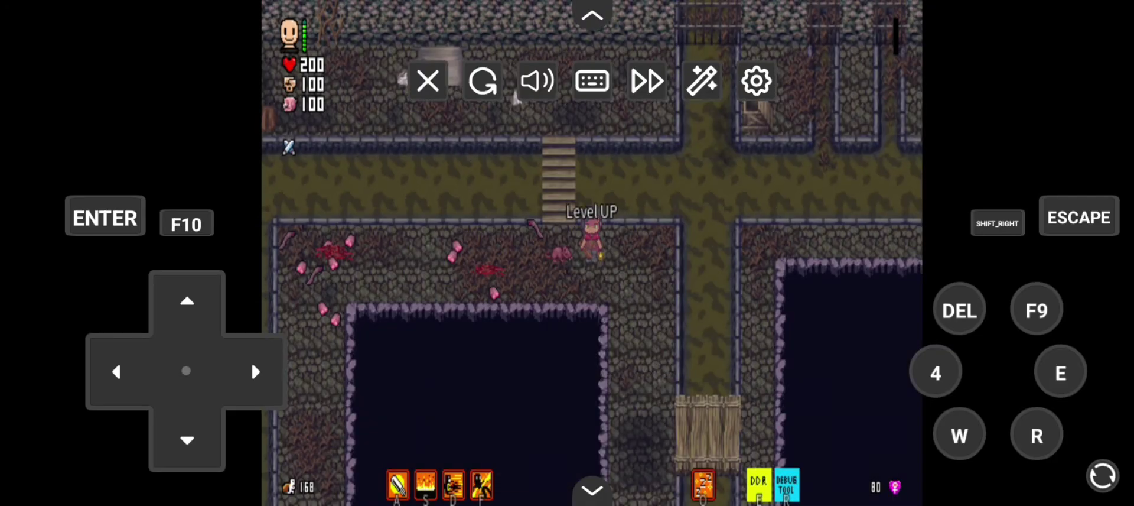
{"action": "key", "text": "Escape"}
On the Traits page, try Weapons Expert and Mana Knowledge, then undo both picks.
{"action": "key", "text": "Up"}
{"action": "key", "text": "Up"}
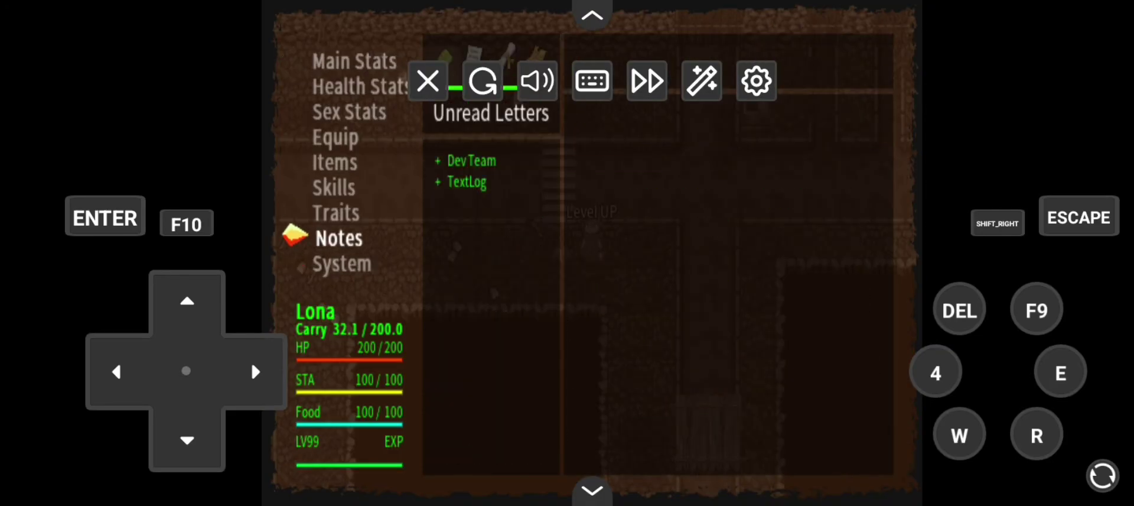
{"action": "key", "text": "Up"}
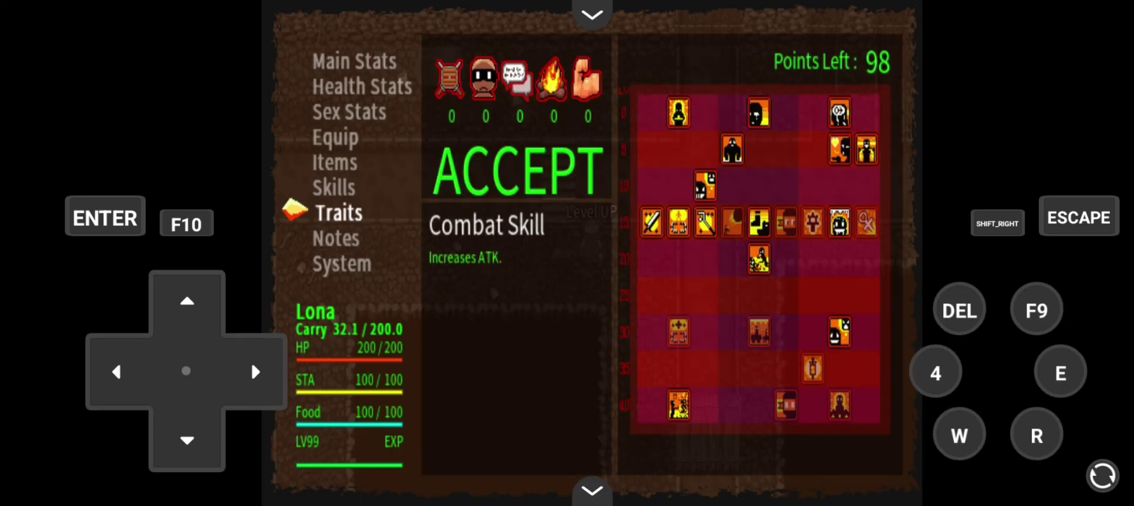
{"action": "key", "text": "Right"}
{"action": "key", "text": "Right"}
{"action": "key", "text": "Right"}
{"action": "key", "text": "Down"}
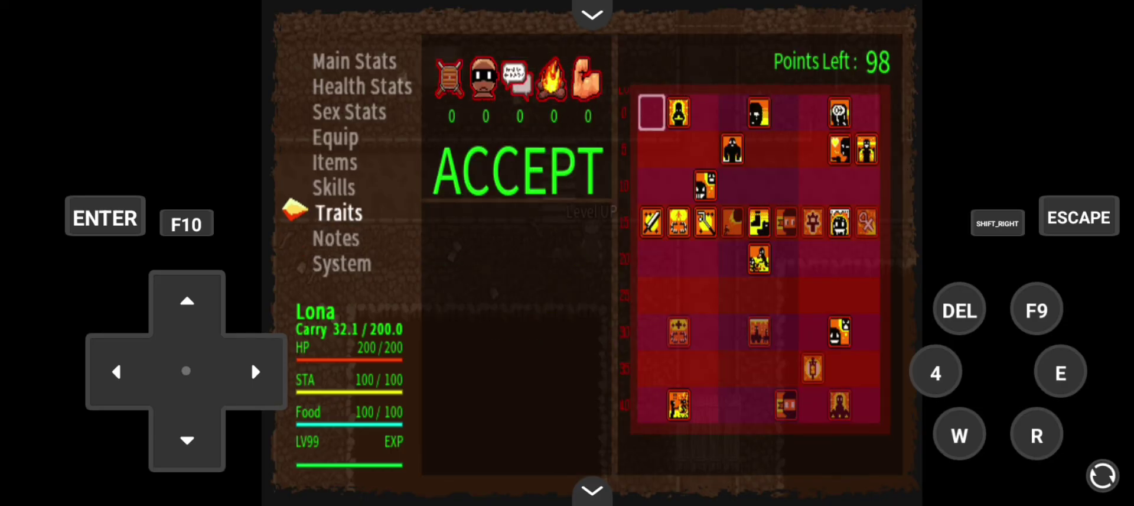
{"action": "key", "text": "Right"}
{"action": "key", "text": "Down"}
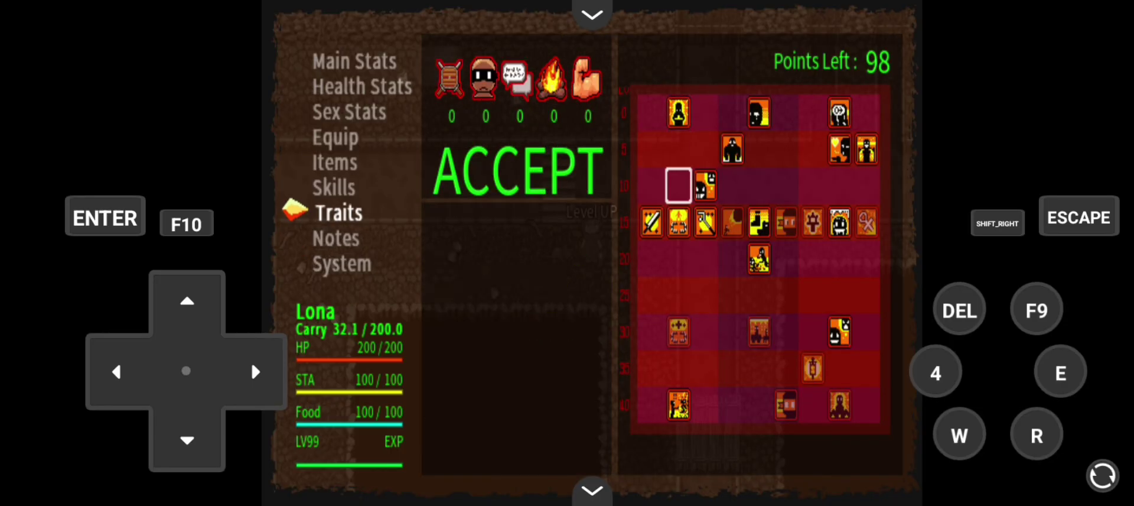
{"action": "key", "text": "Down"}
{"action": "key", "text": "Left"}
{"action": "key", "text": "Return"}
{"action": "key", "text": "Right"}
{"action": "key", "text": "Right"}
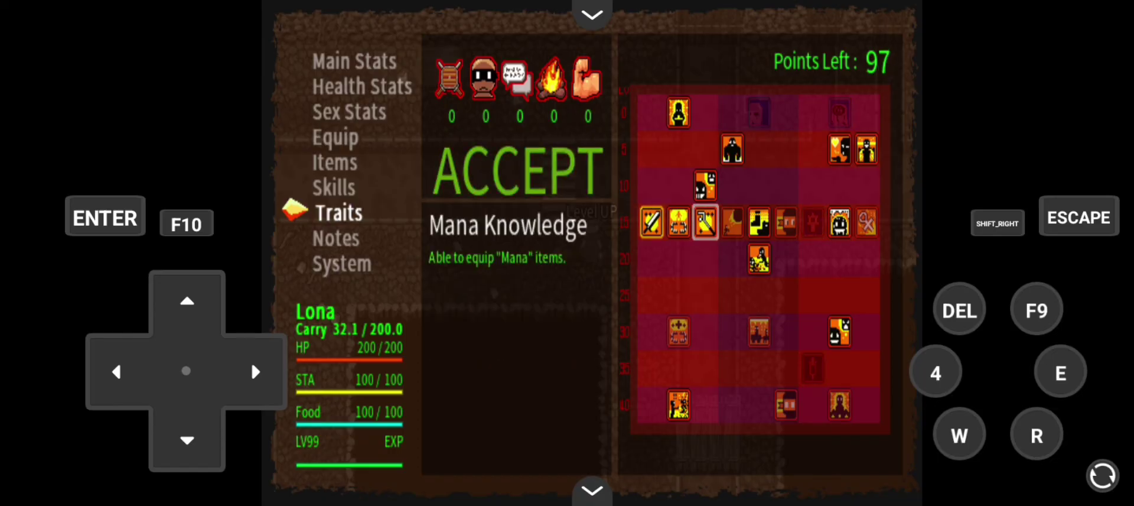
{"action": "key", "text": "Return"}
{"action": "key", "text": "Escape"}
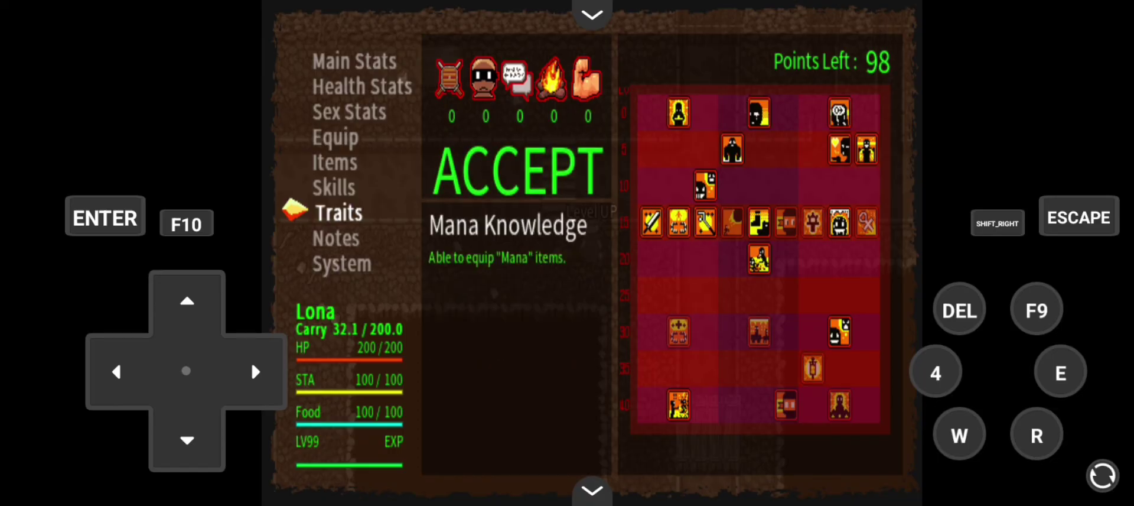
Put 5 trait points into Combat Skill.
{"action": "key", "text": "Up"}
{"action": "key", "text": "Return"}
{"action": "key", "text": "Return"}
{"action": "key", "text": "Return"}
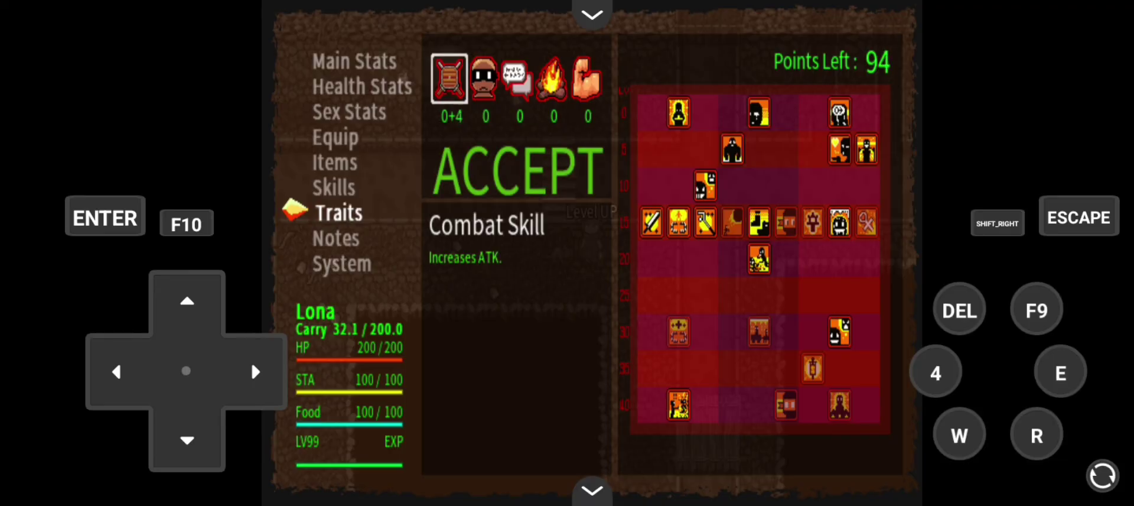
{"action": "key", "text": "Down"}
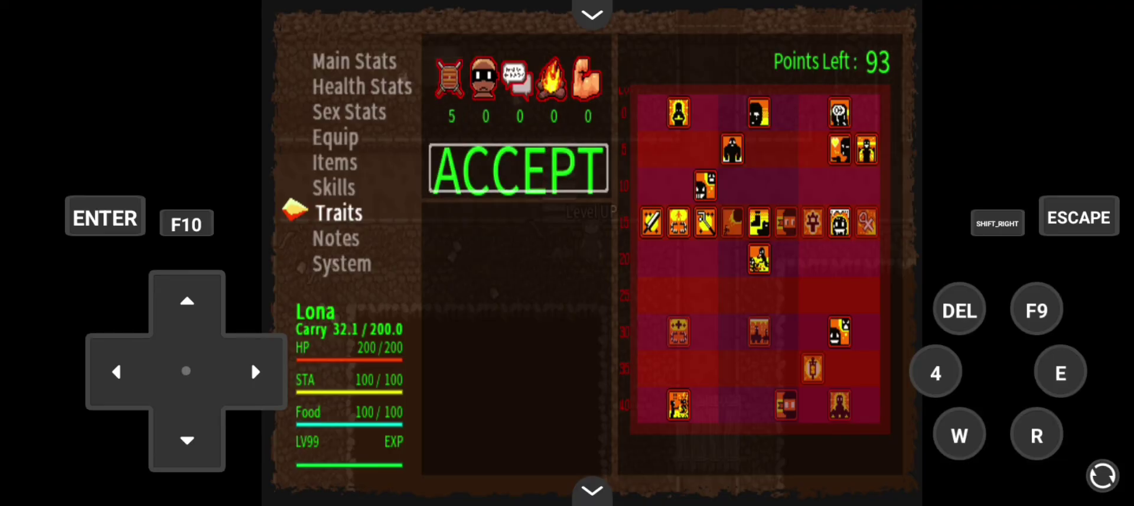
Accept the 5-point Combat Skill allocation.
{"action": "key", "text": "Return"}
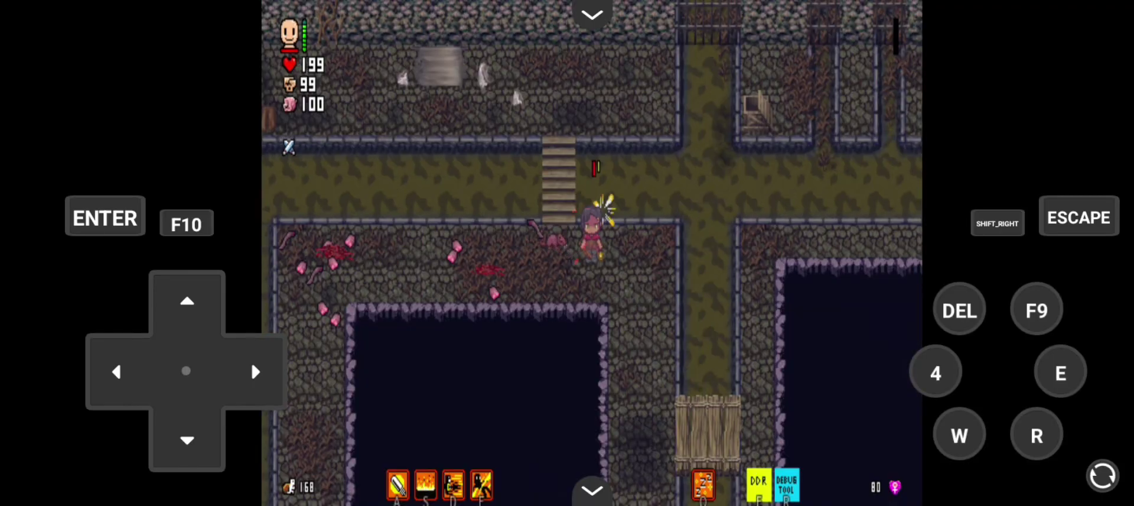
{"action": "key", "text": "F9"}
{"action": "key", "text": "Escape"}
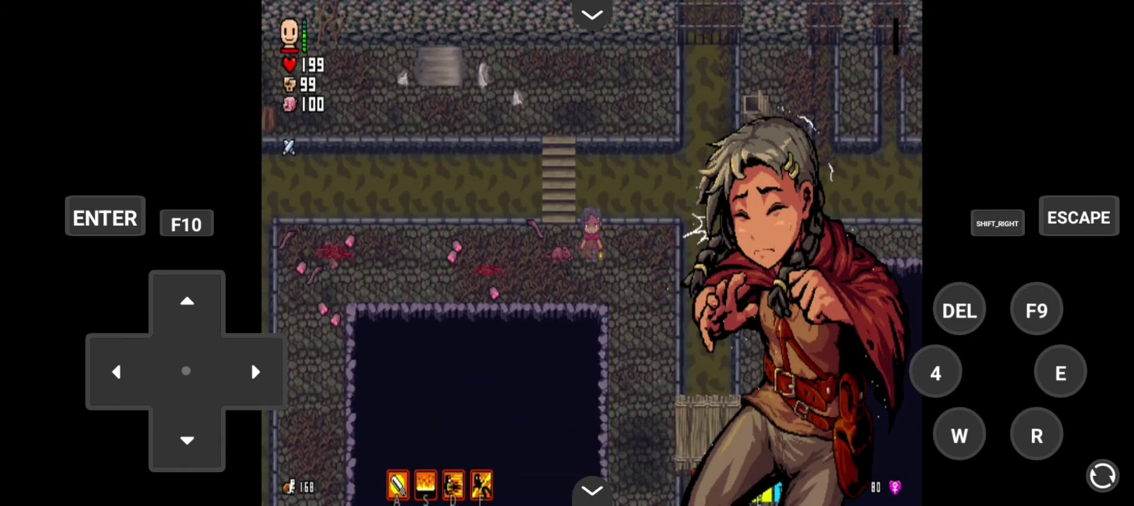
Restore HP to 200 and stamina to 100 with RegenMainStat, then KillIT the nearby creature.
{"action": "key", "text": "F9"}
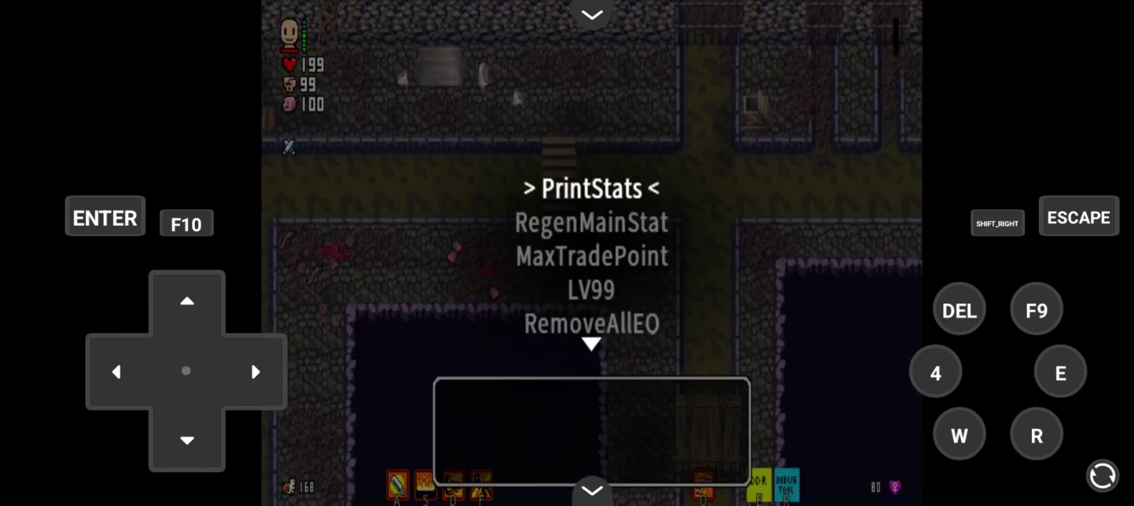
{"action": "key", "text": "Return"}
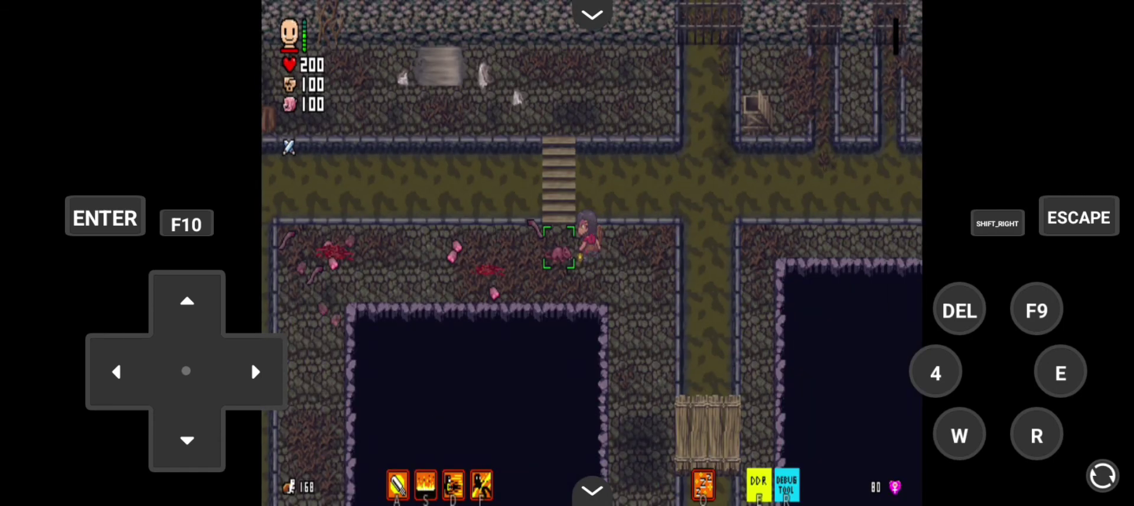
{"action": "key", "text": "r"}
{"action": "key", "text": "Return"}
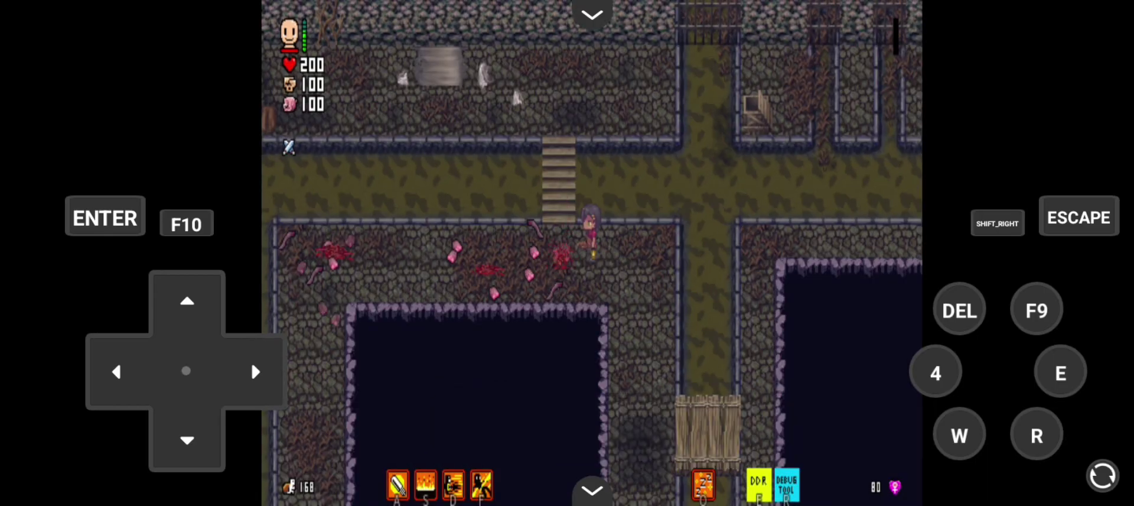